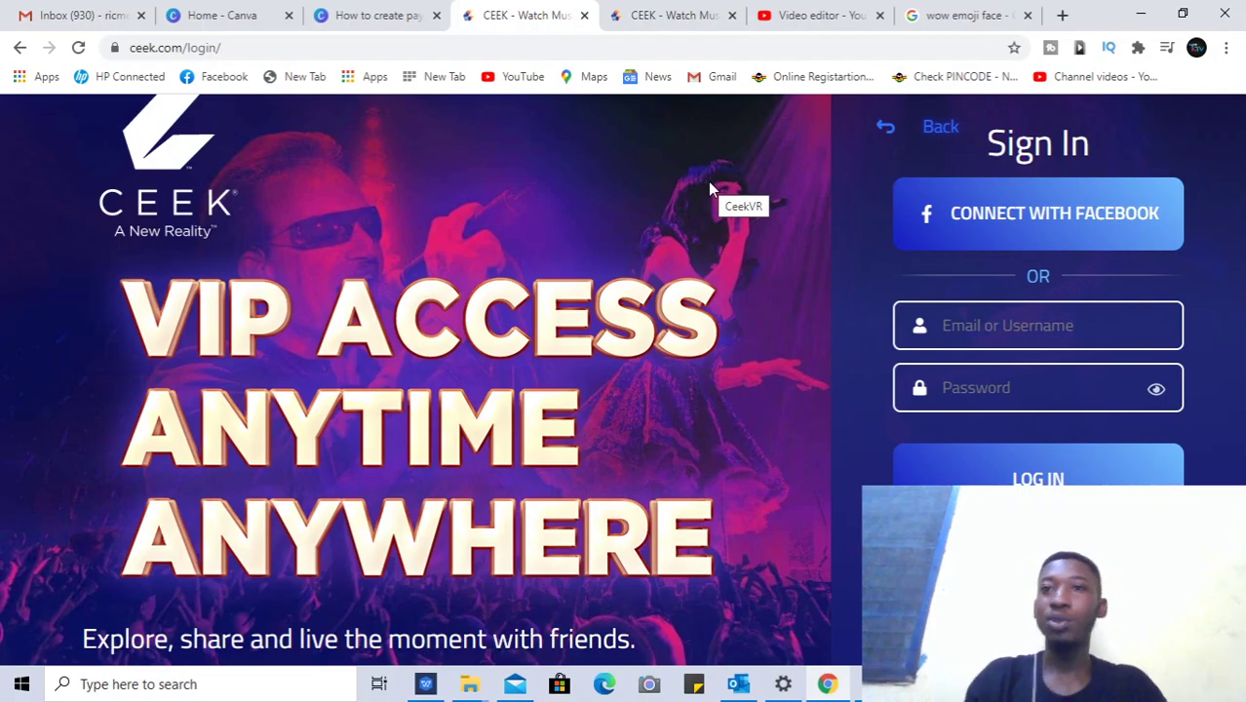
Load ceek.com in a new browser tab.
{"action": "left_click", "coordinate": [1060, 15]}
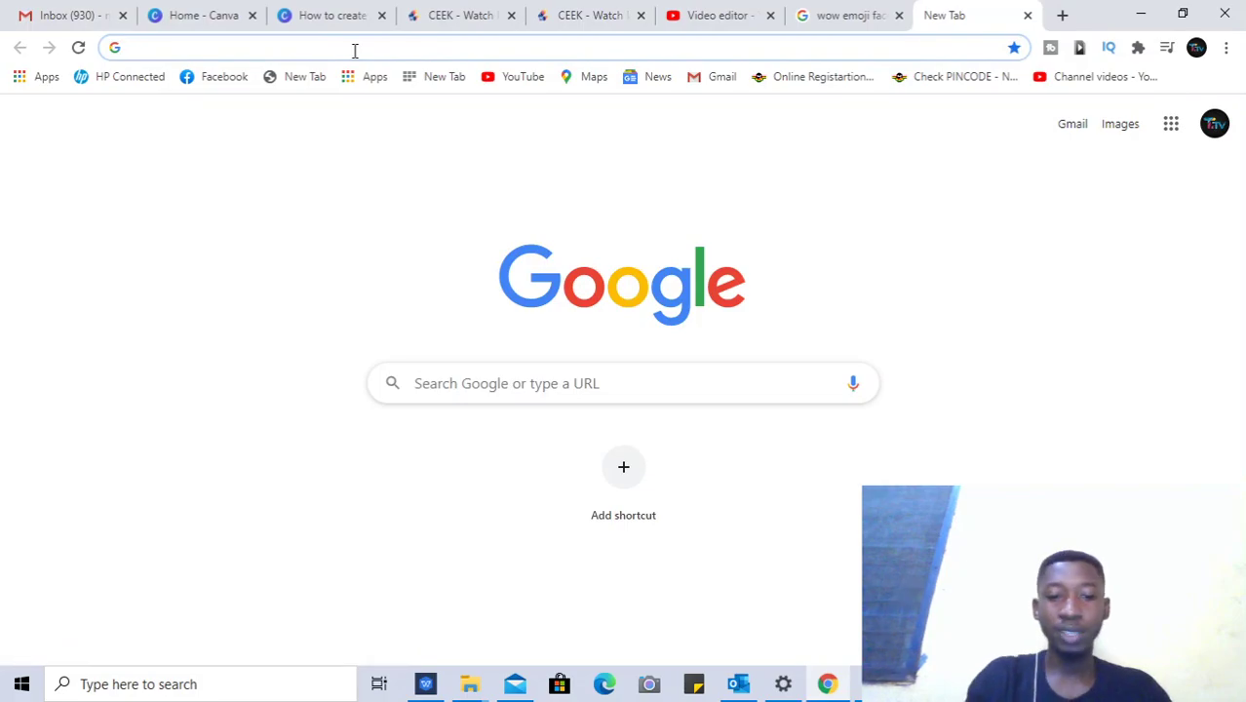
{"action": "type", "text": "ce"}
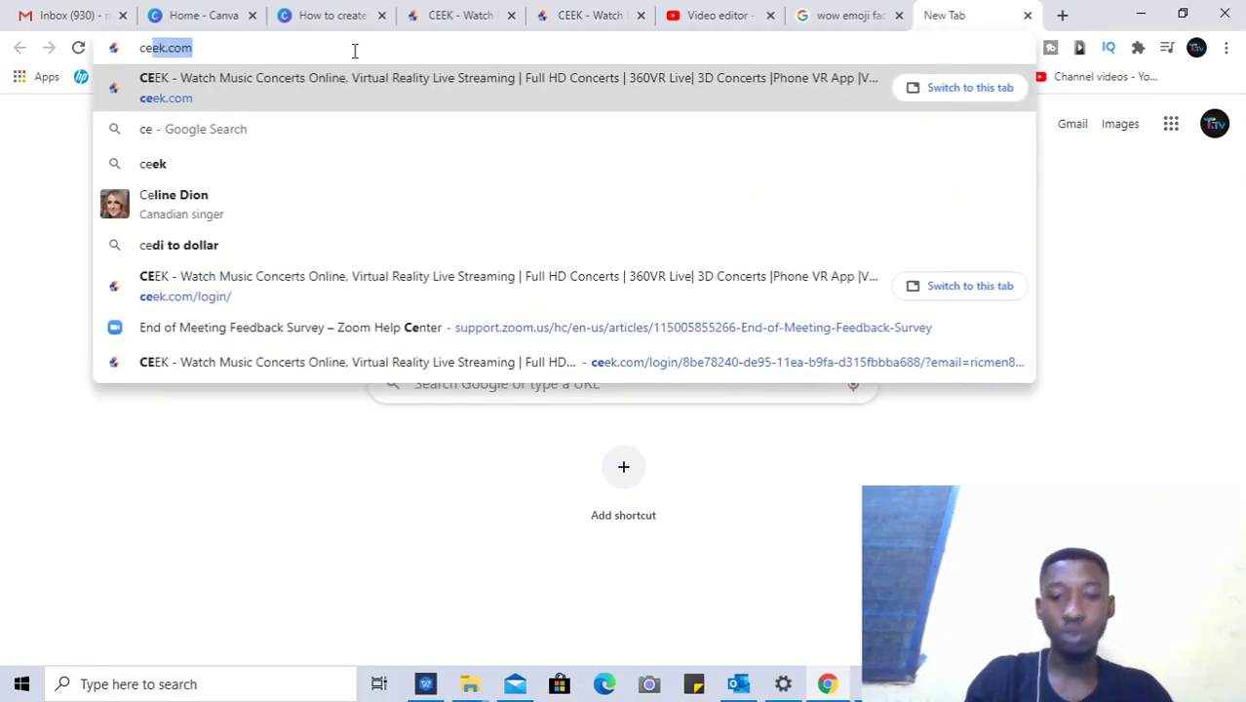
{"action": "key", "text": "Return"}
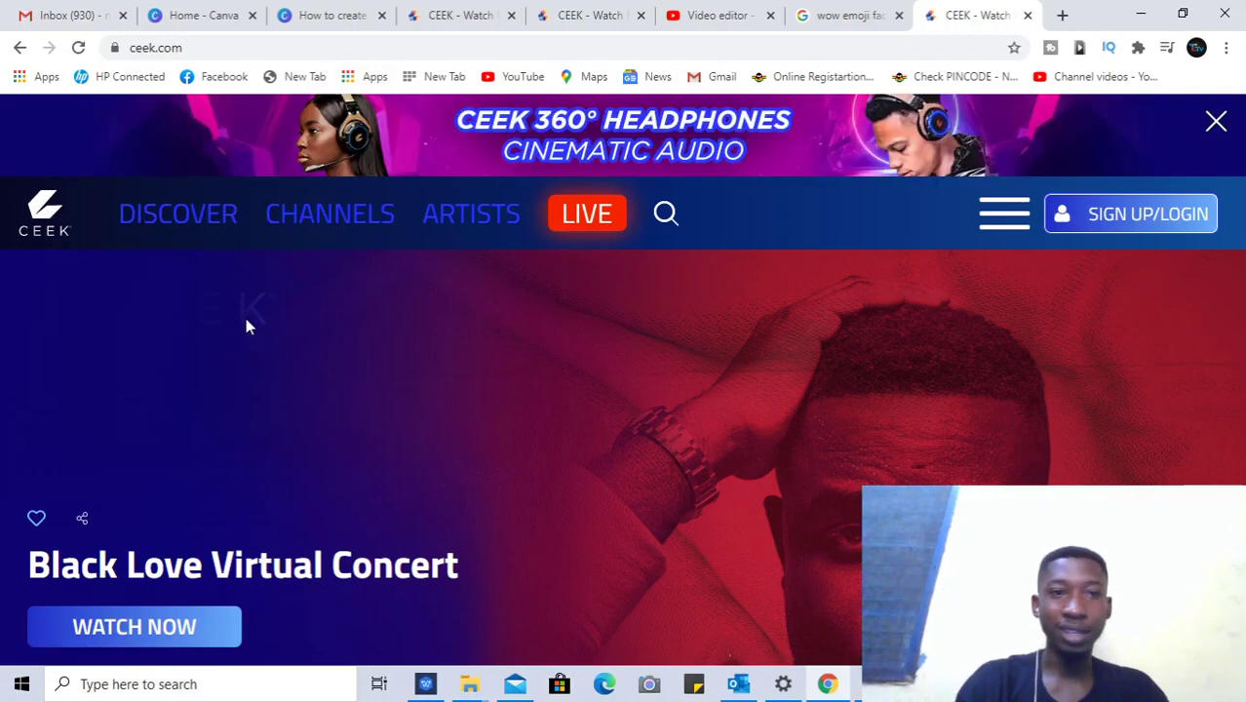
Scroll through the home page's concerts, channels and VR sections, then back to the top.
{"action": "scroll", "coordinate": [500, 334], "scroll_direction": "down", "scroll_amount": 5}
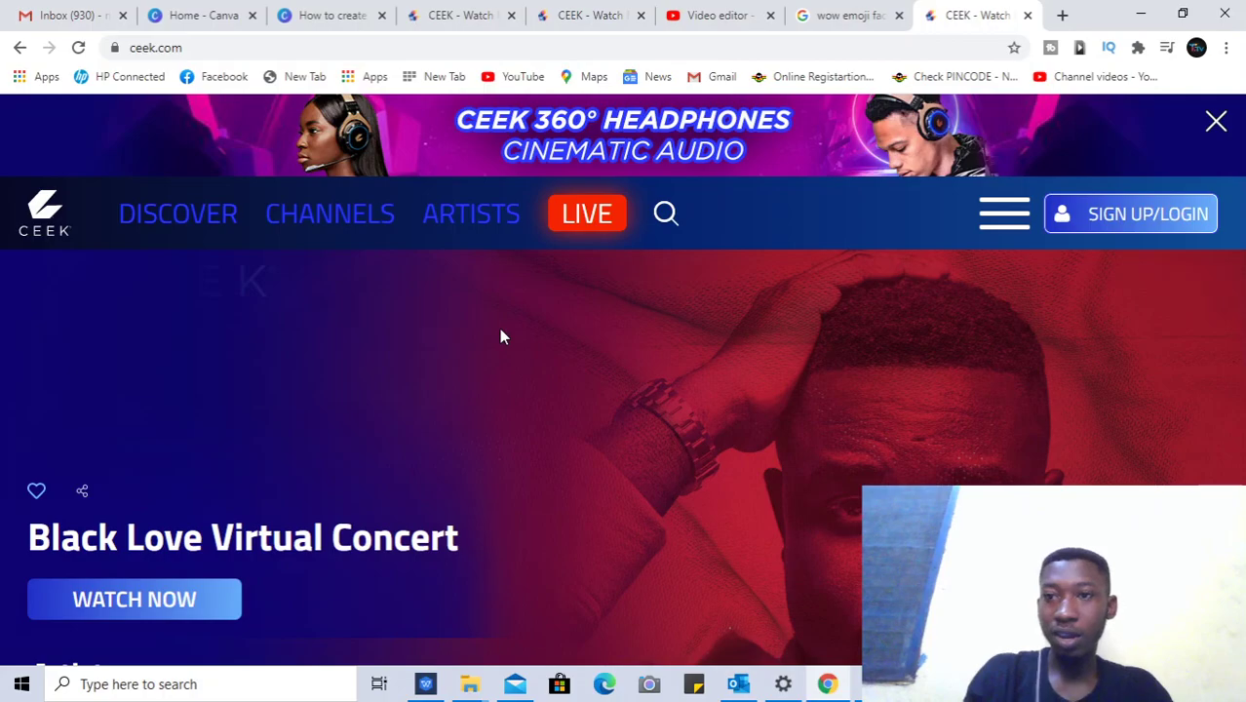
{"action": "scroll", "coordinate": [500, 334], "scroll_direction": "down", "scroll_amount": 10}
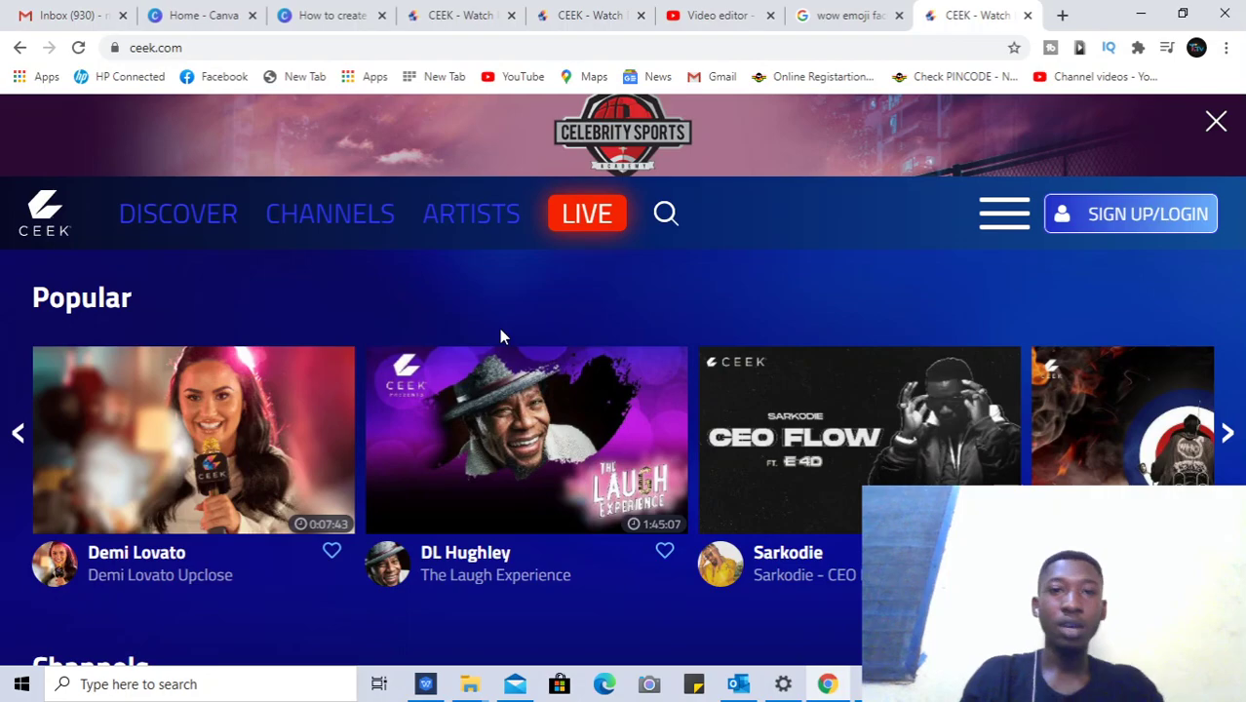
{"action": "scroll", "coordinate": [499, 331], "scroll_direction": "down", "scroll_amount": 6}
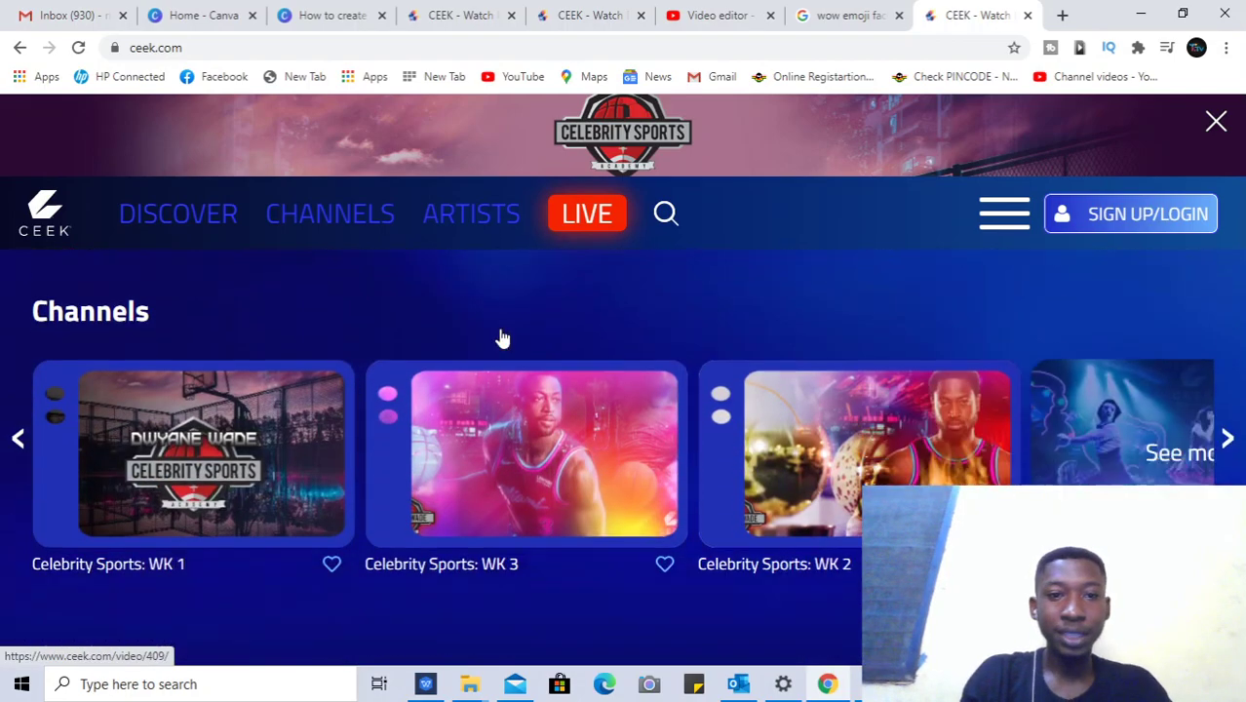
{"action": "scroll", "coordinate": [500, 336], "scroll_direction": "down", "scroll_amount": 4}
{"action": "scroll", "coordinate": [500, 336], "scroll_direction": "up", "scroll_amount": 5}
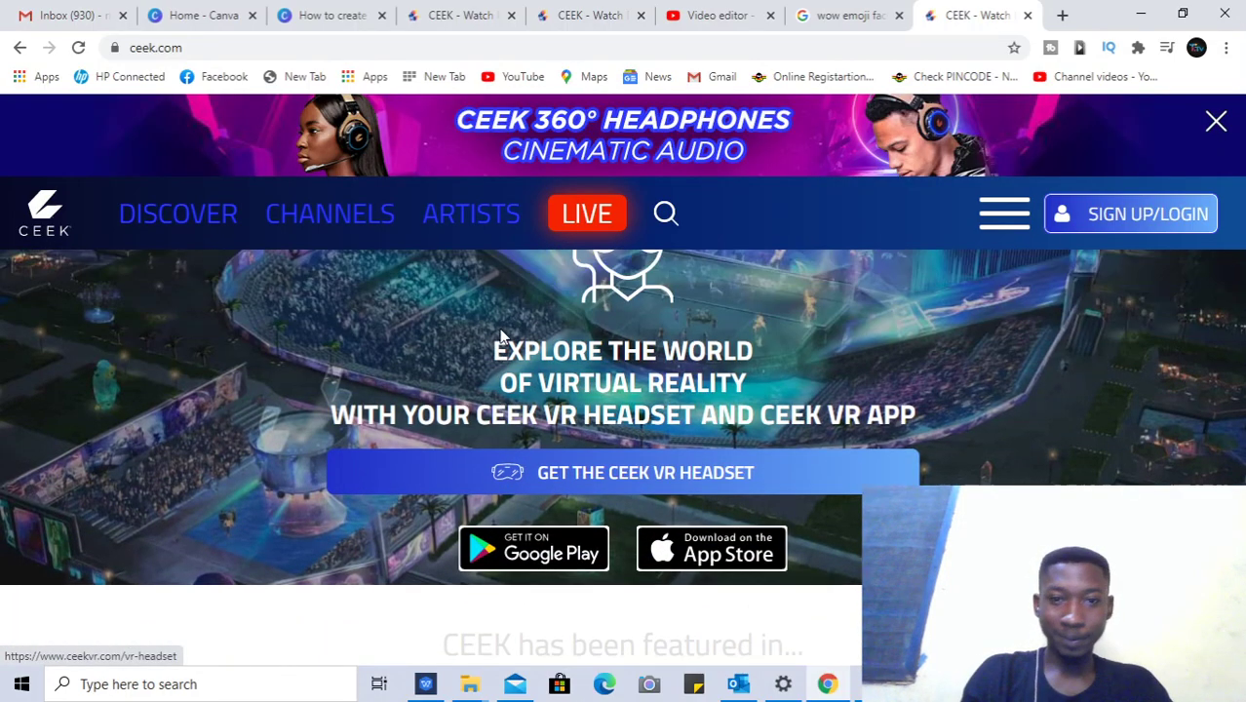
{"action": "scroll", "coordinate": [500, 336], "scroll_direction": "down", "scroll_amount": 3}
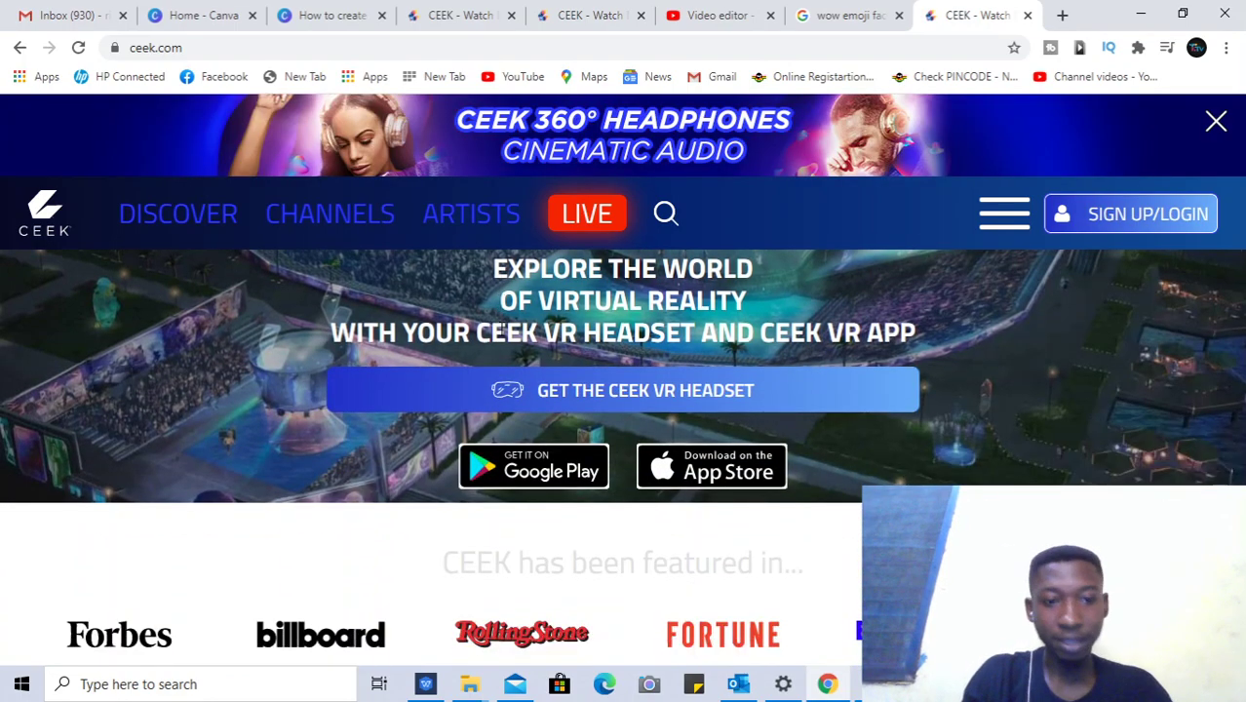
{"action": "scroll", "coordinate": [499, 337], "scroll_direction": "down", "scroll_amount": 4}
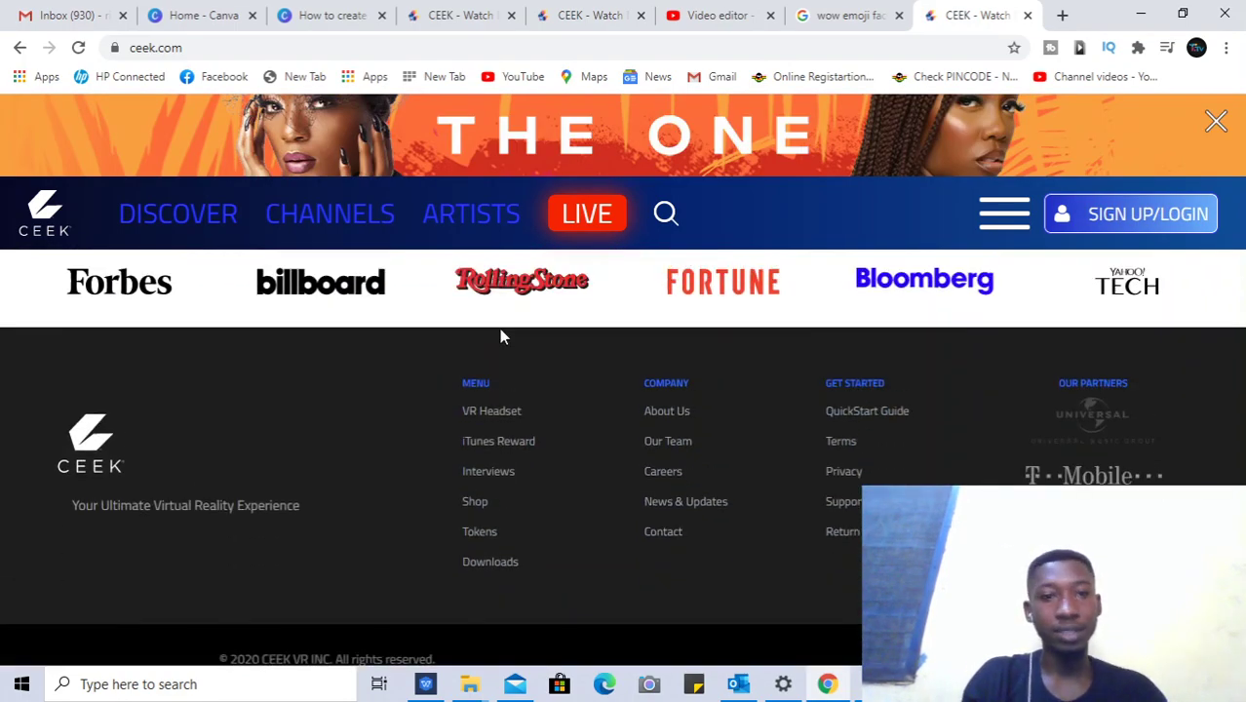
{"action": "scroll", "coordinate": [499, 336], "scroll_direction": "up", "scroll_amount": 1}
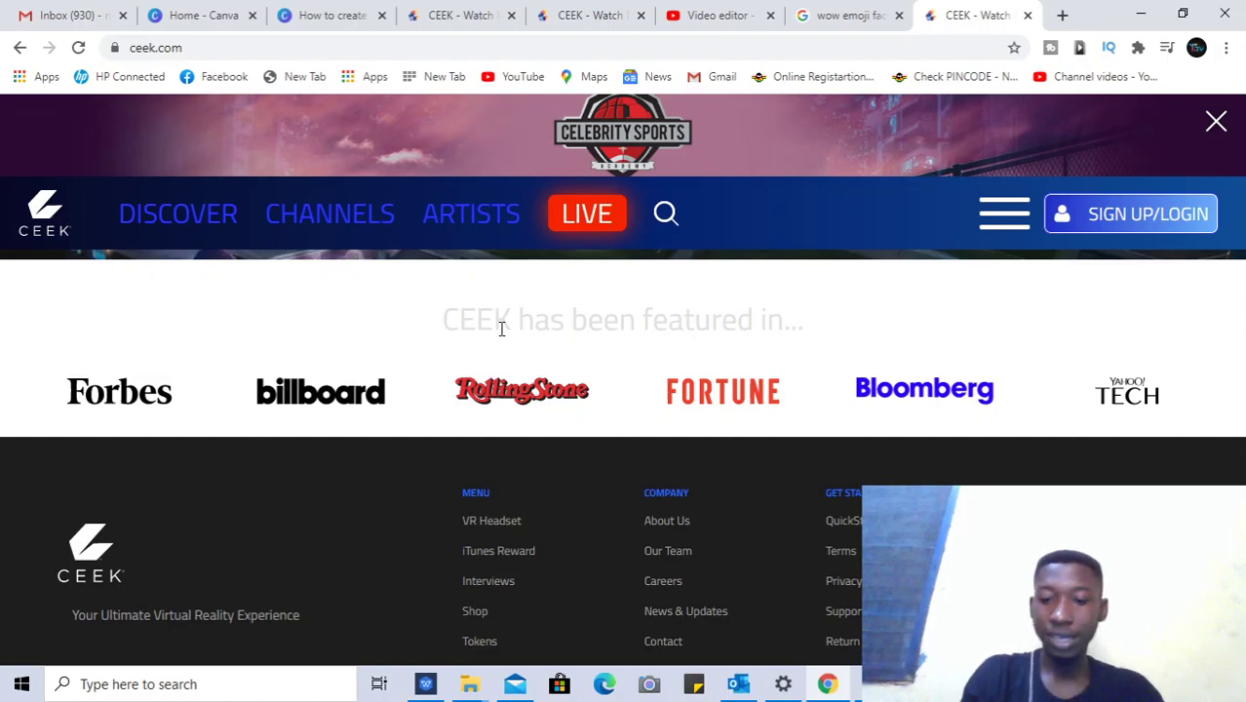
{"action": "scroll", "coordinate": [501, 328], "scroll_direction": "up", "scroll_amount": 10}
{"action": "scroll", "coordinate": [501, 336], "scroll_direction": "up", "scroll_amount": 10}
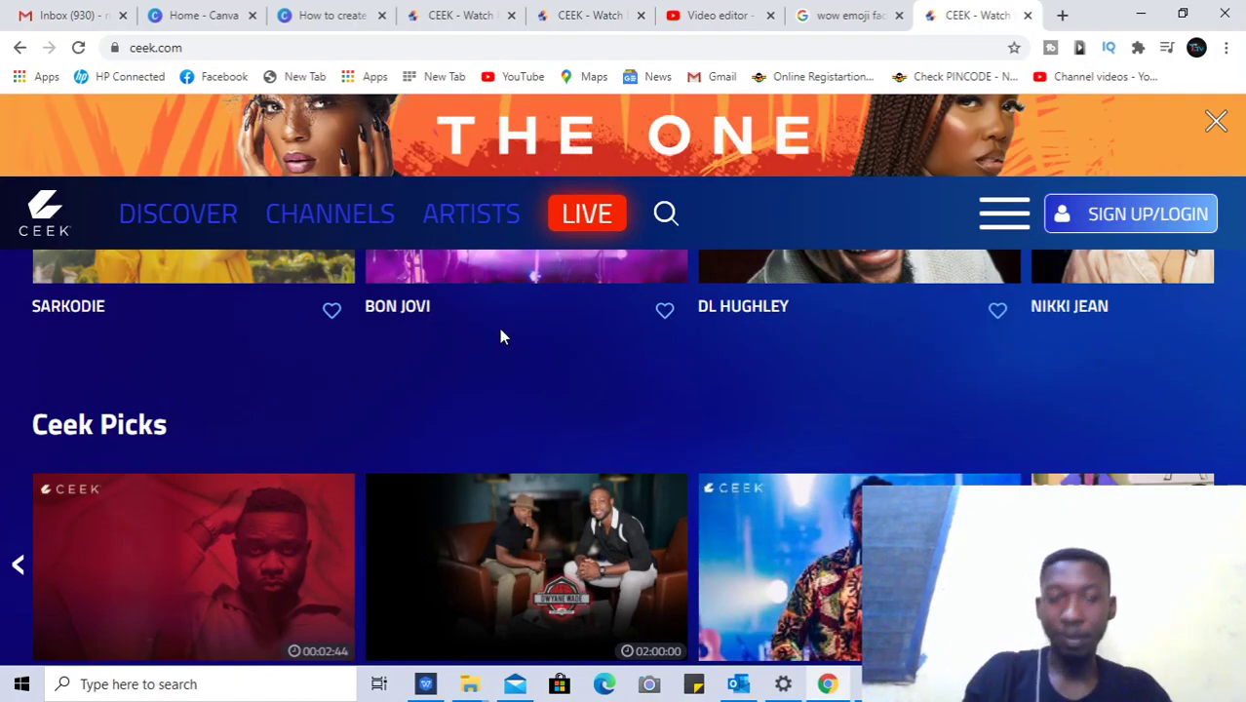
{"action": "scroll", "coordinate": [501, 336], "scroll_direction": "up", "scroll_amount": 5}
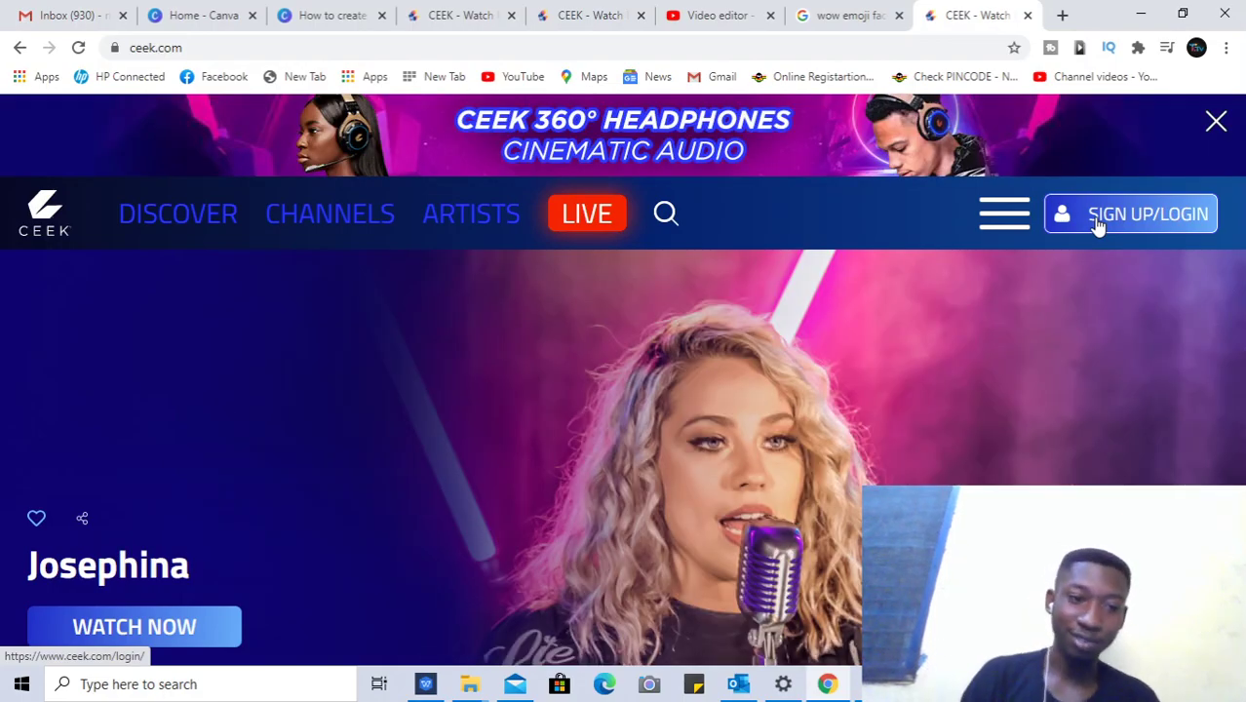
Go from Sign Up/Login to the new-account form and focus its Email field.
{"action": "left_click", "coordinate": [1097, 224]}
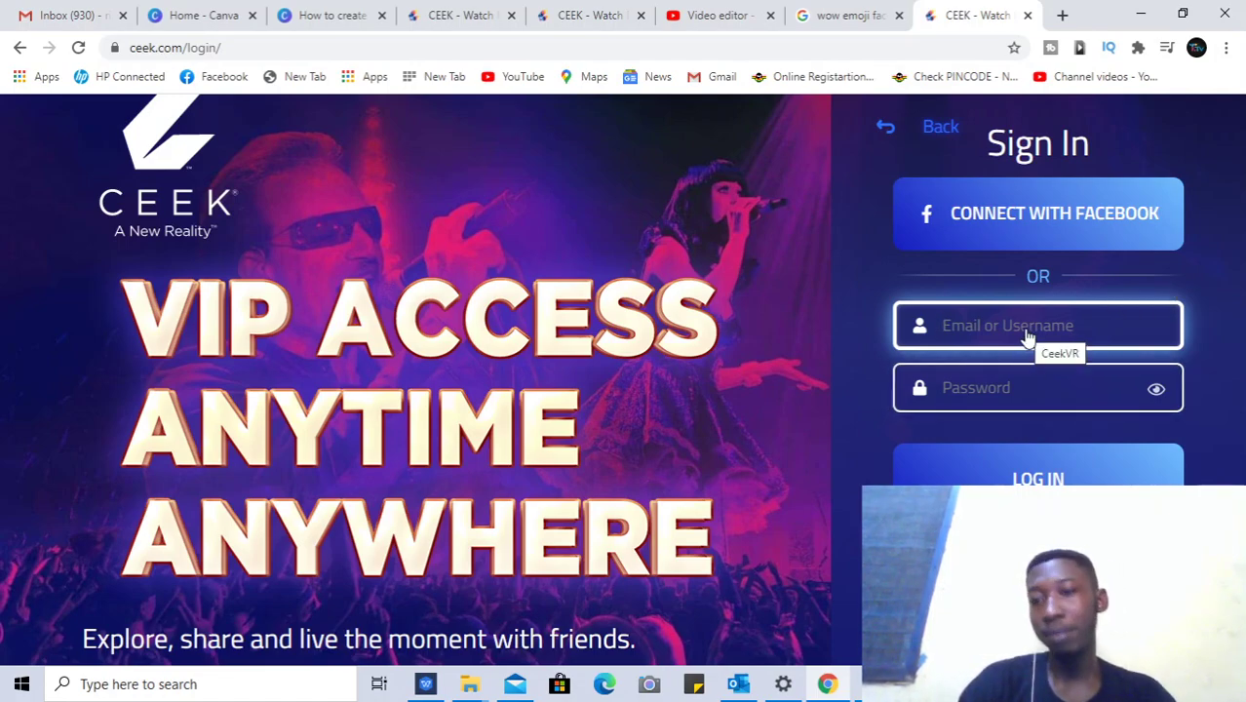
{"action": "left_click", "coordinate": [1037, 531]}
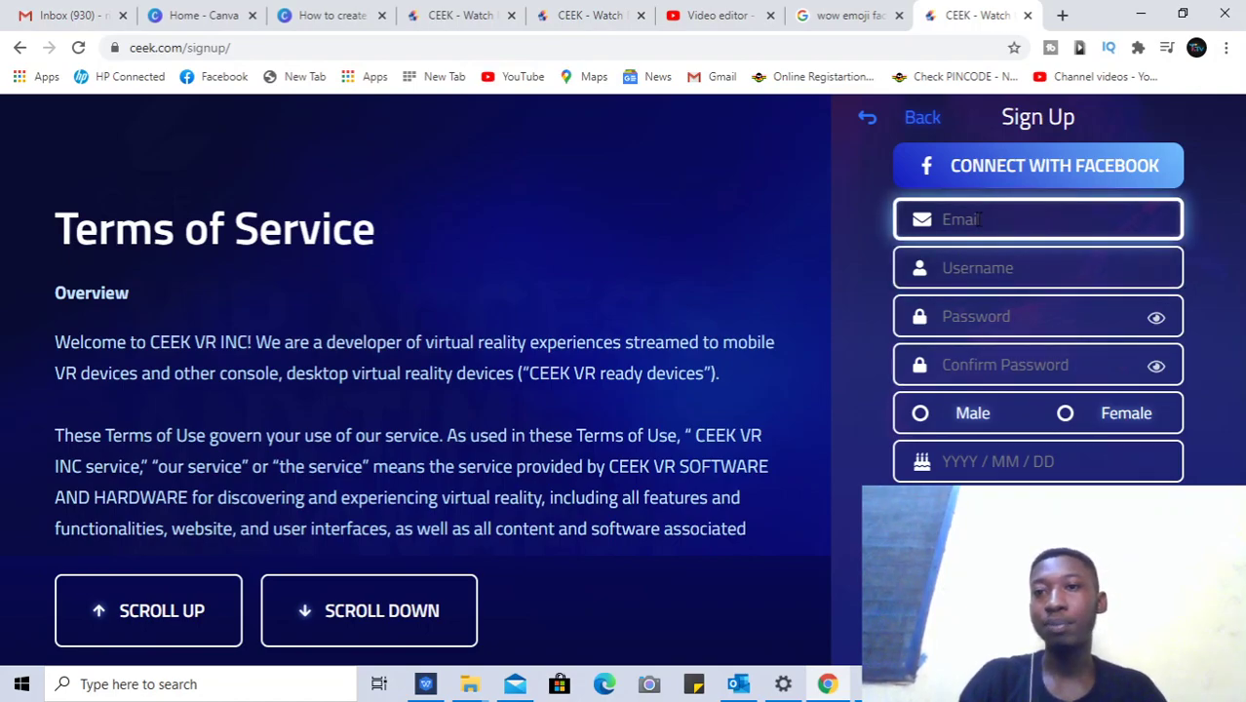
{"action": "left_click", "coordinate": [980, 220]}
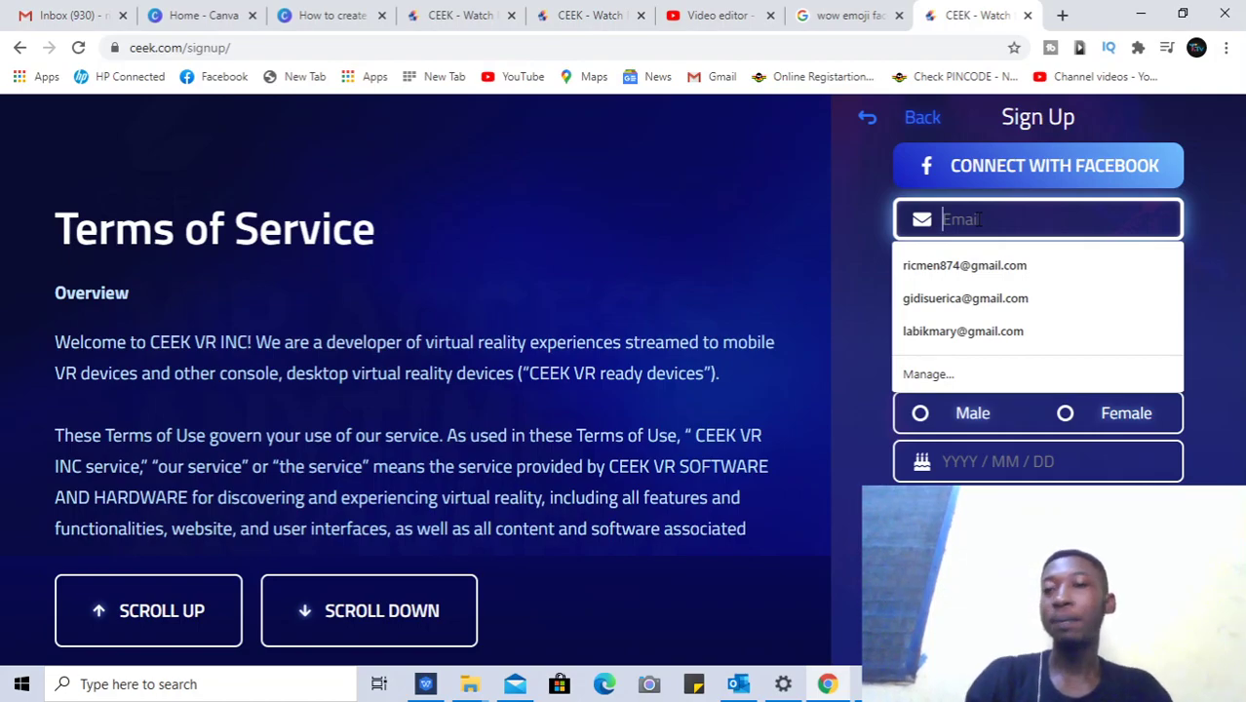
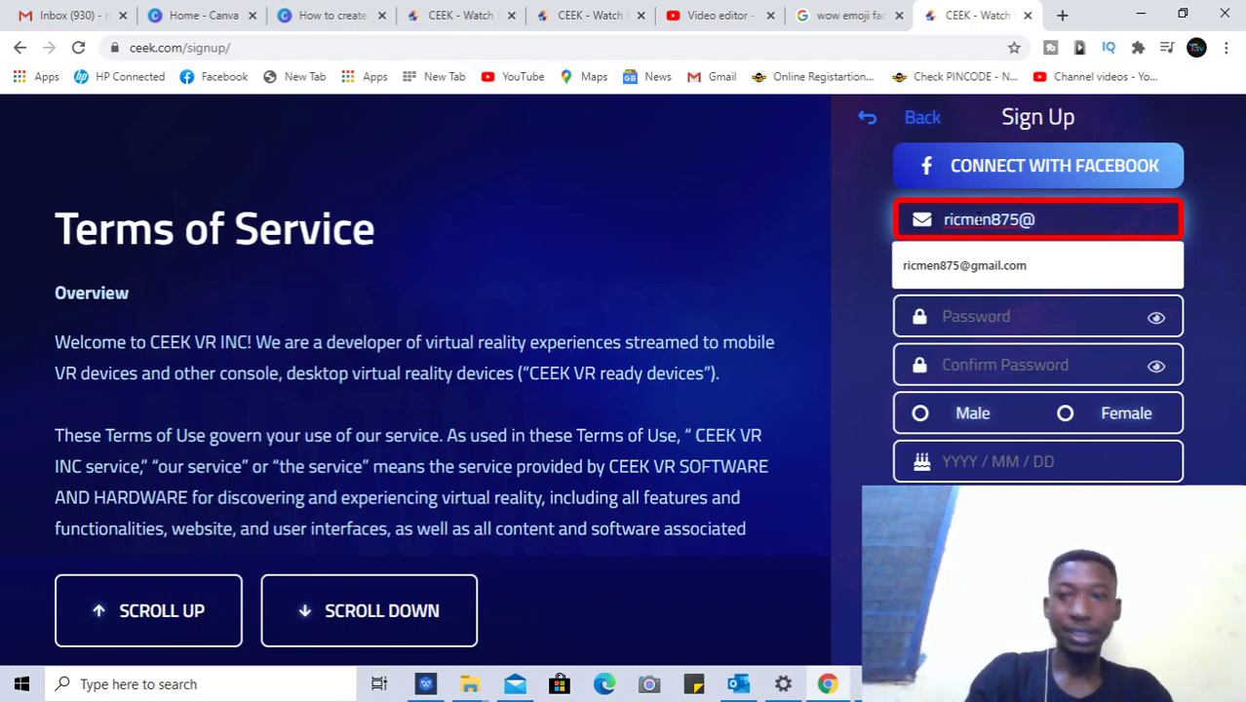
Enter the email address from its autocomplete suggestion, then a chosen username.
{"action": "left_click", "coordinate": [988, 254]}
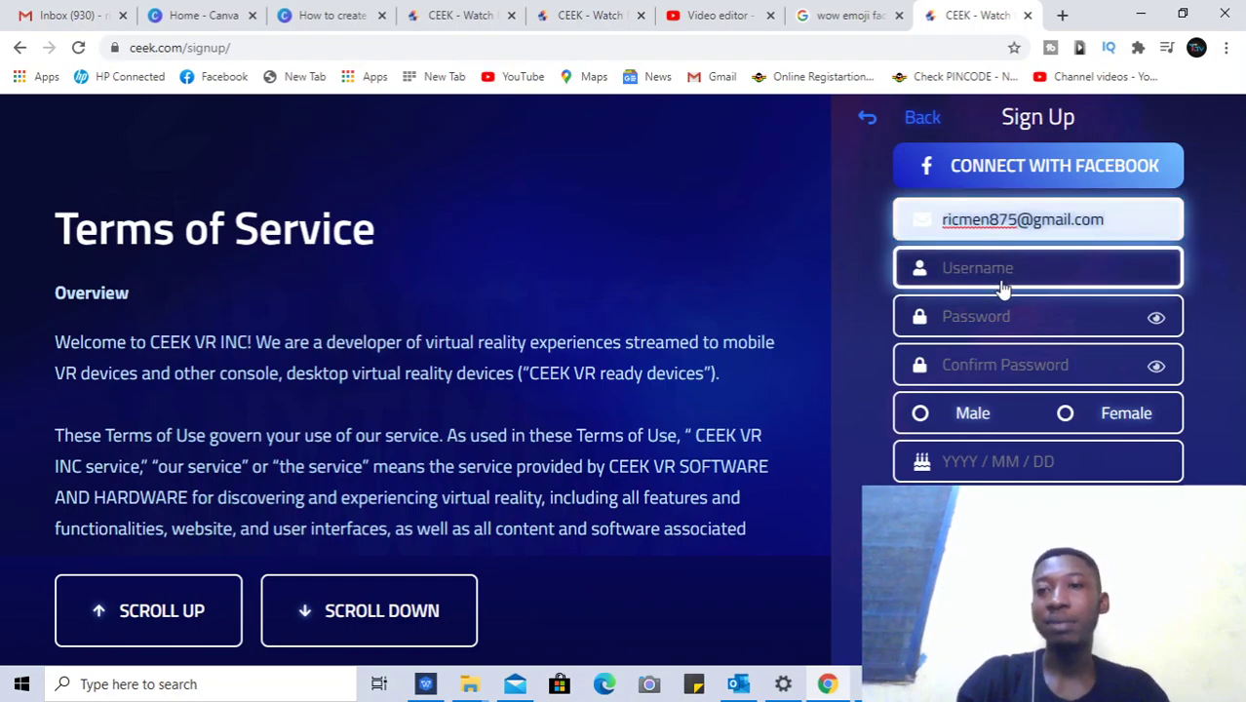
{"action": "left_click", "coordinate": [996, 274]}
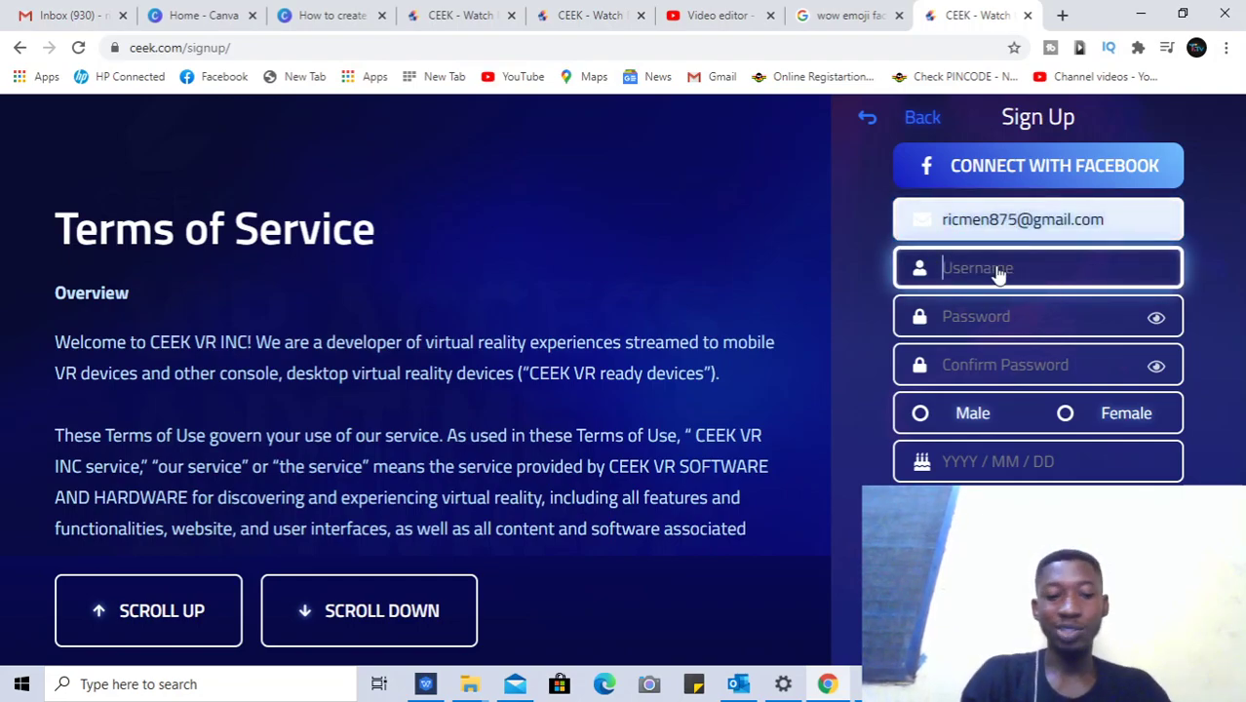
{"action": "type", "text": "Rich"}
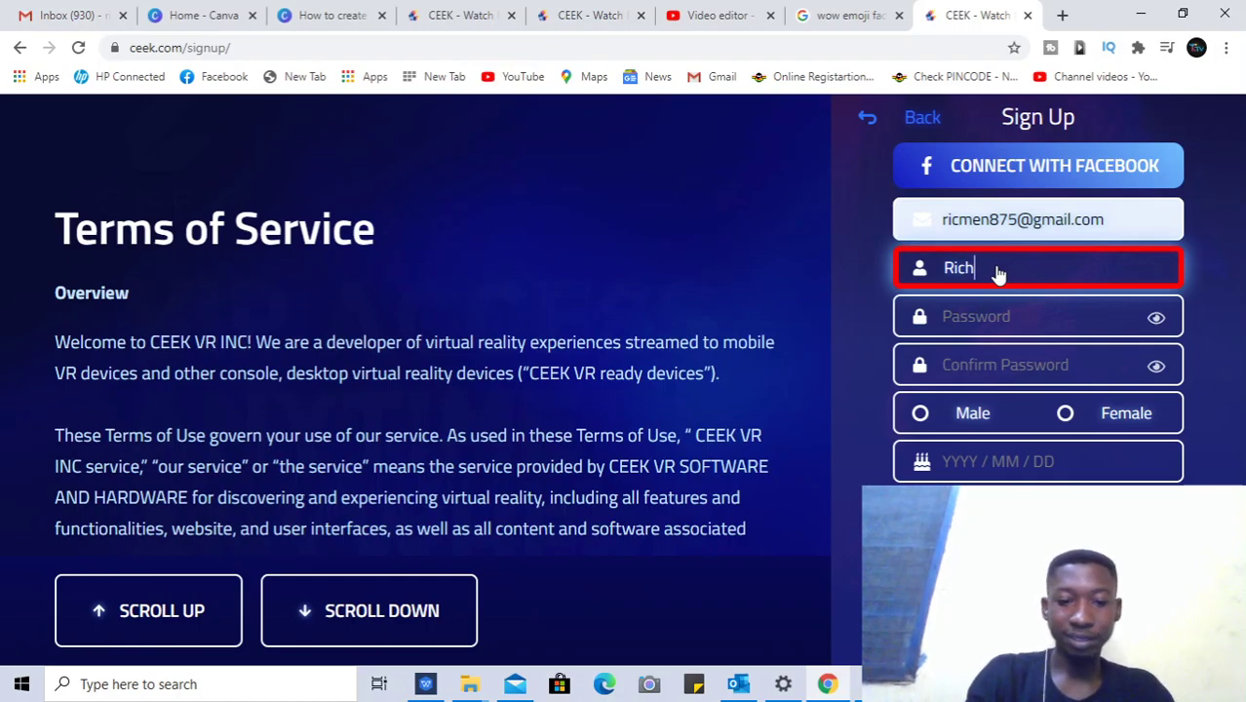
{"action": "type", "text": "Y"}
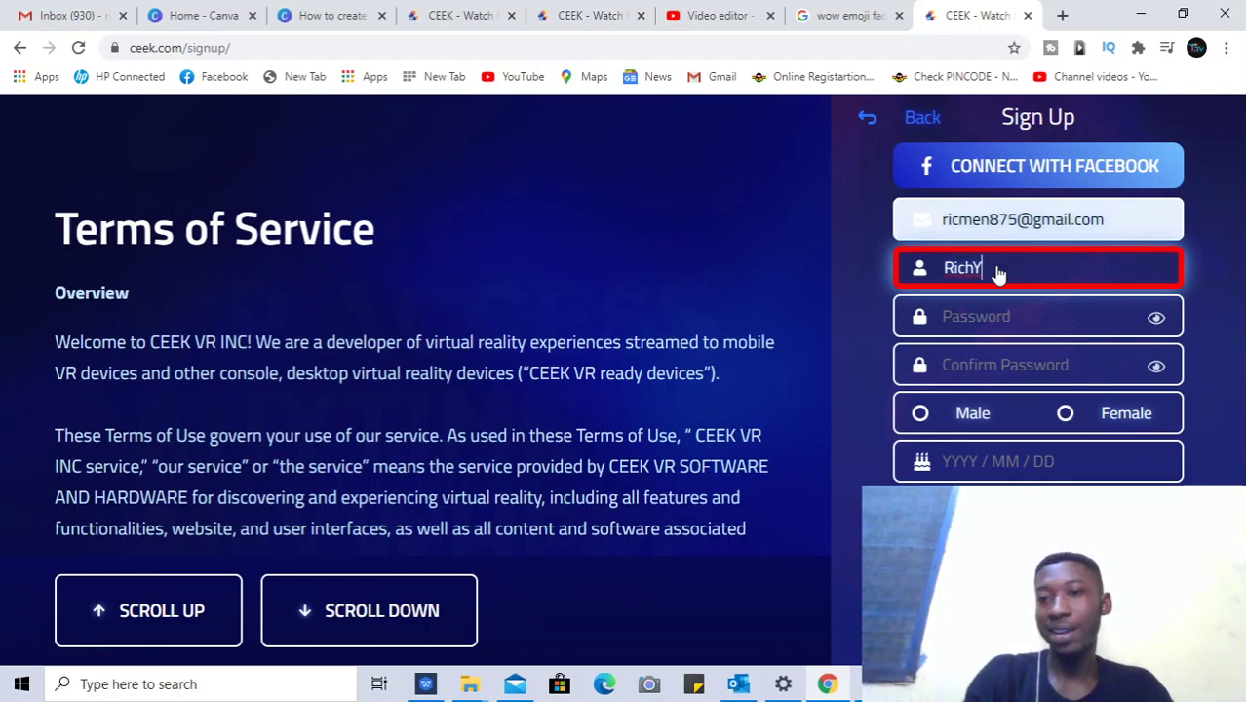
{"action": "left_click", "coordinate": [1004, 304]}
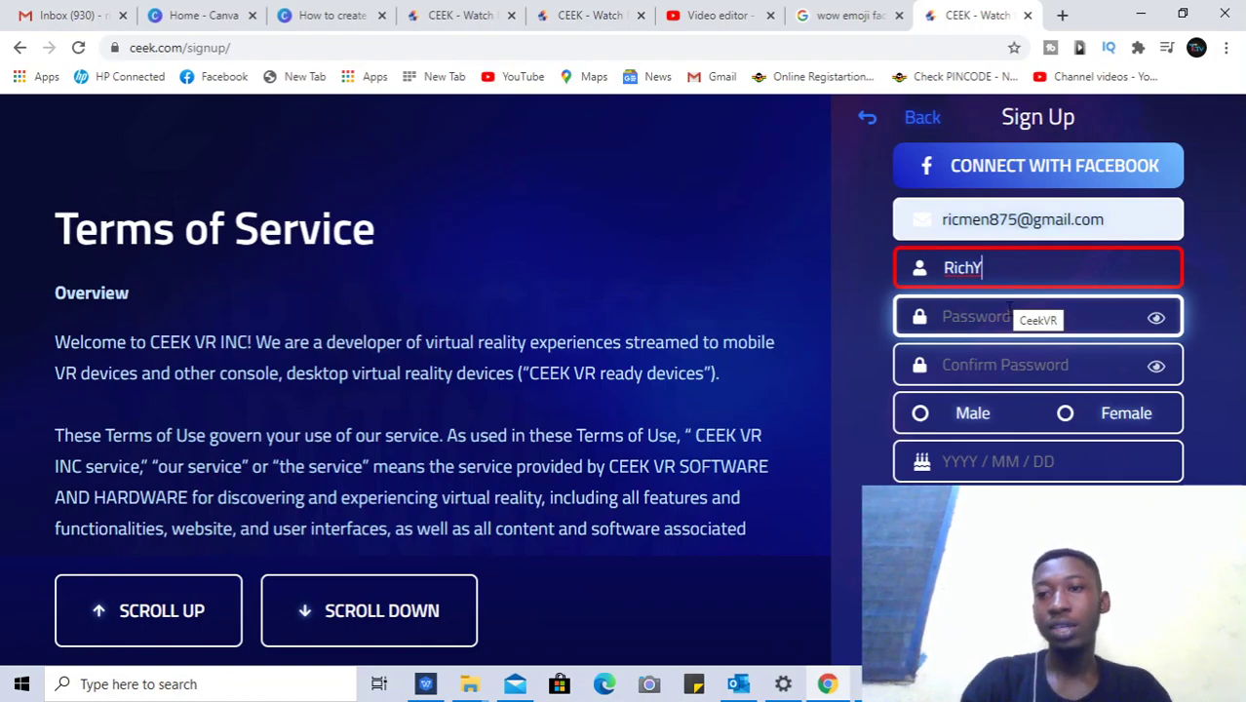
{"action": "left_click", "coordinate": [1009, 314]}
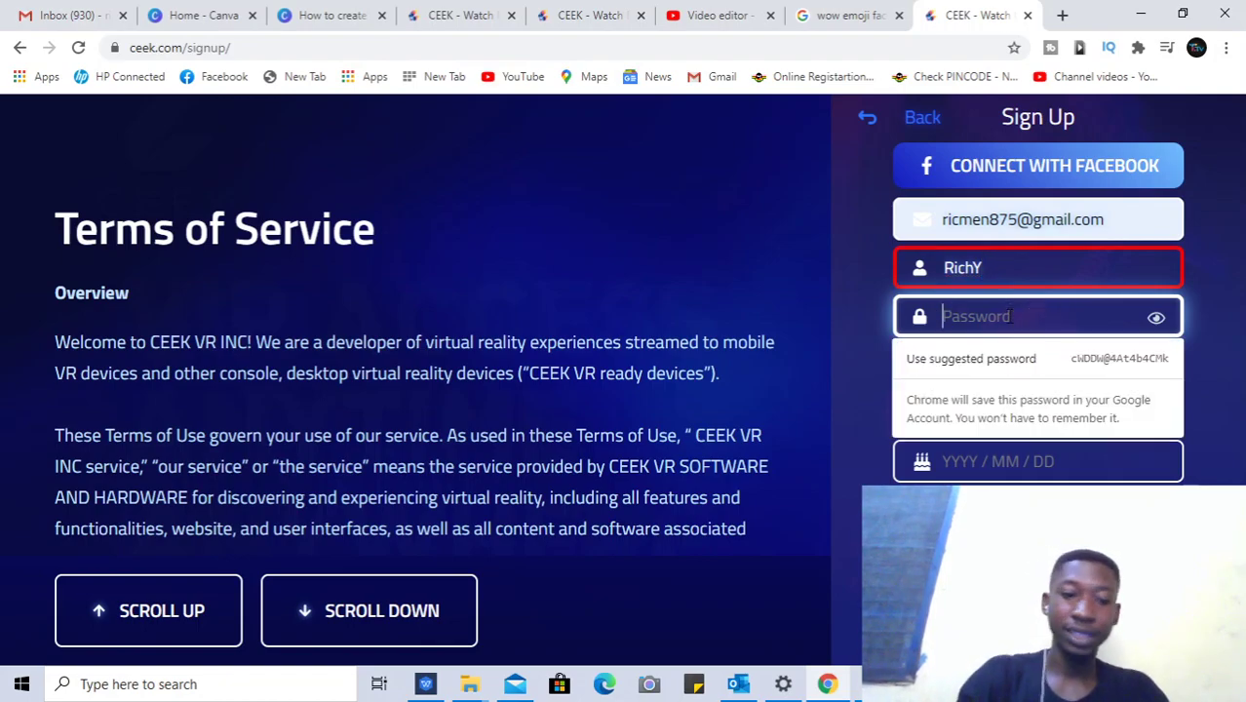
Enter the account password and a matching Confirm Password entry.
{"action": "type", "text": "••••••"}
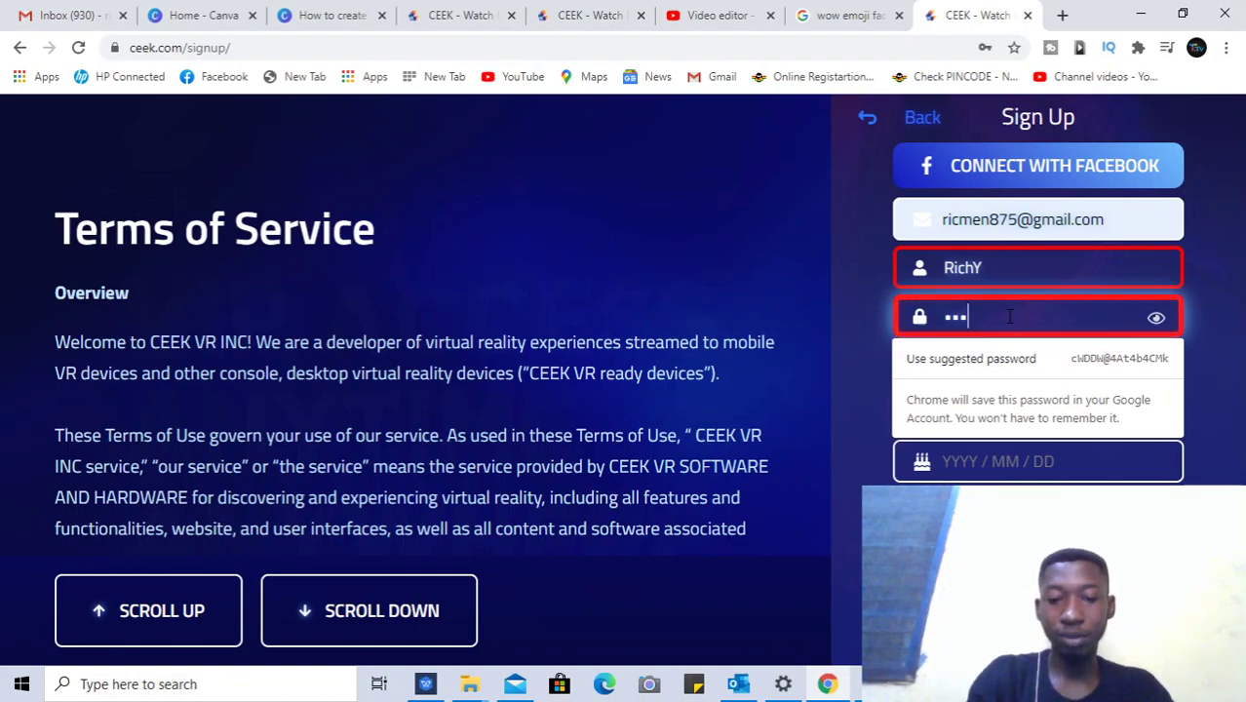
{"action": "type", "text": "•••"}
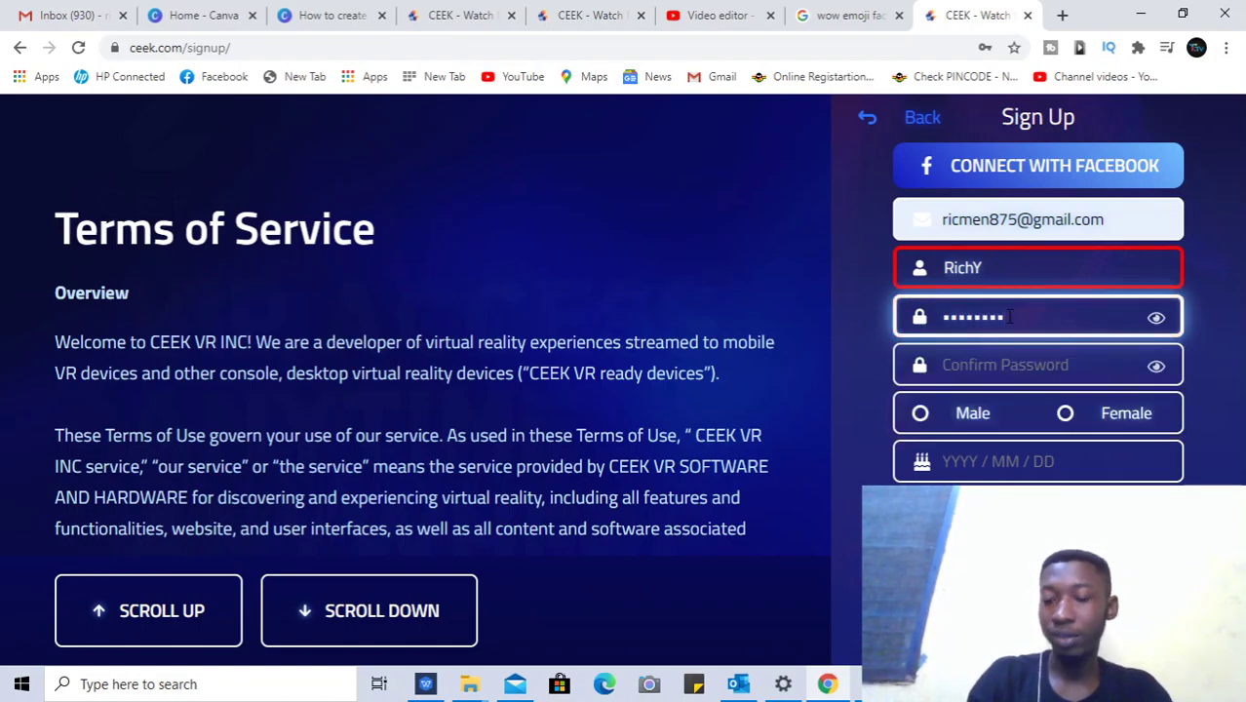
{"action": "type", "text": "••"}
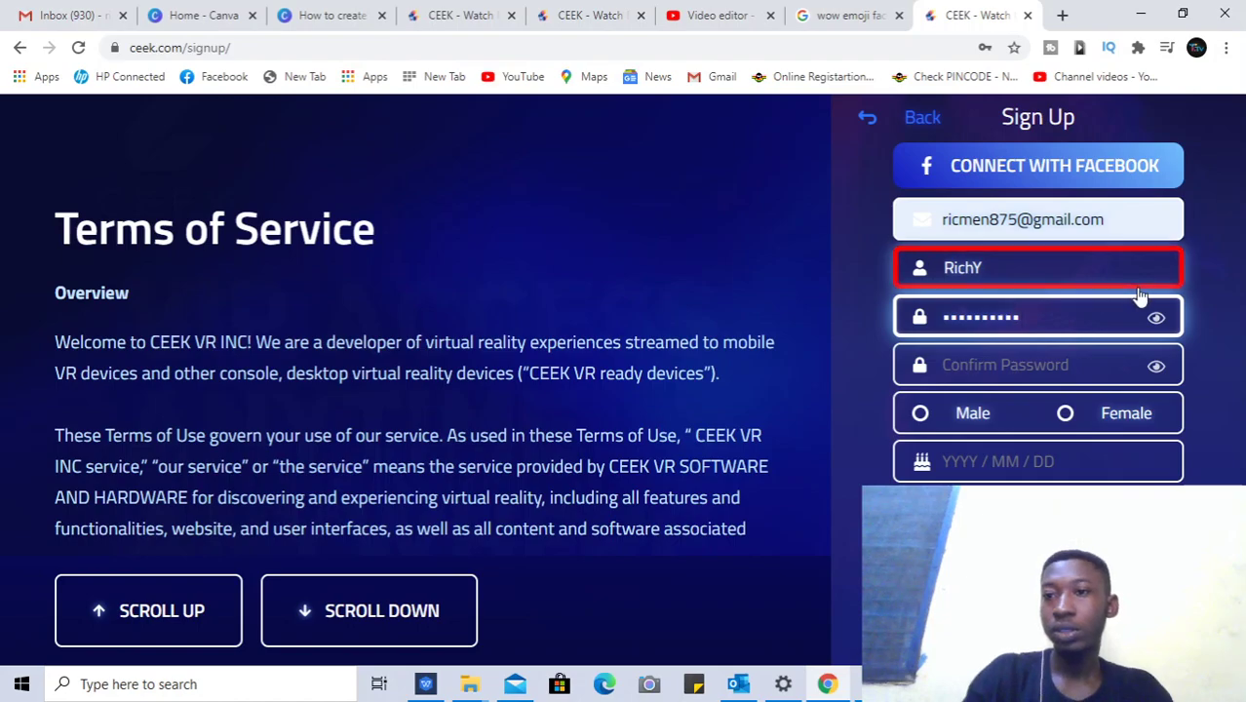
{"action": "left_click", "coordinate": [1158, 320]}
{"action": "left_click", "coordinate": [1158, 320]}
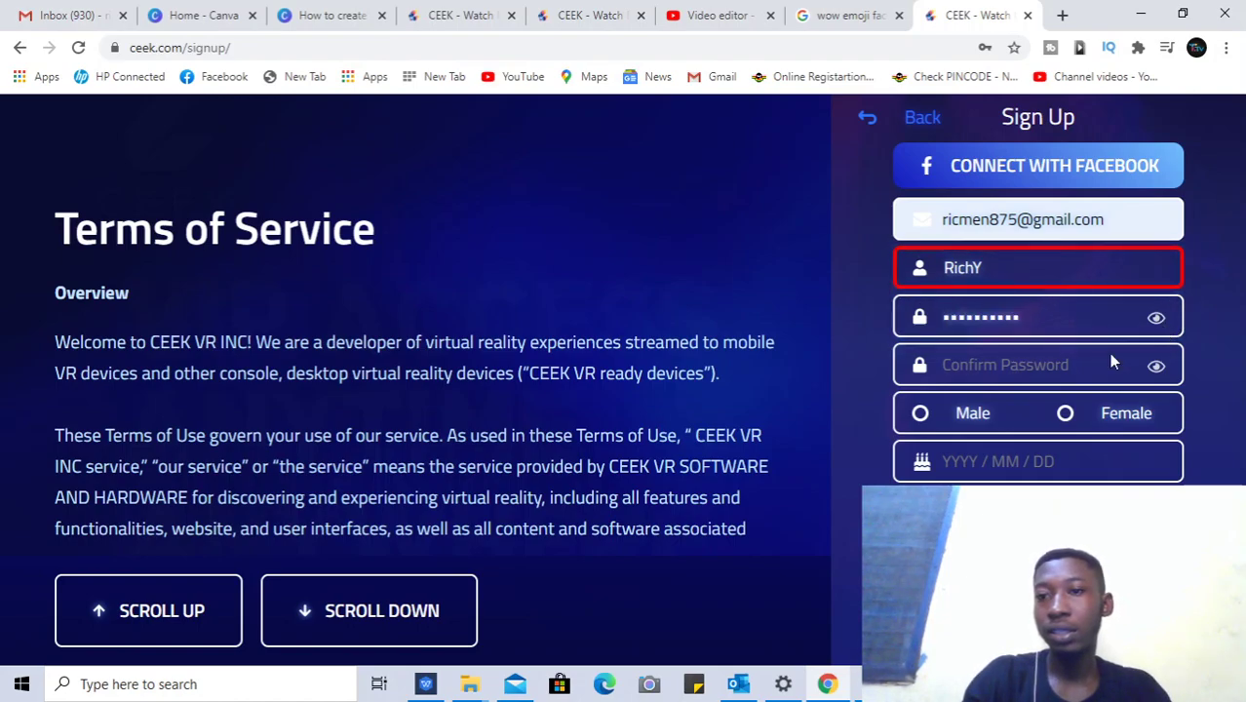
{"action": "left_click", "coordinate": [1036, 364]}
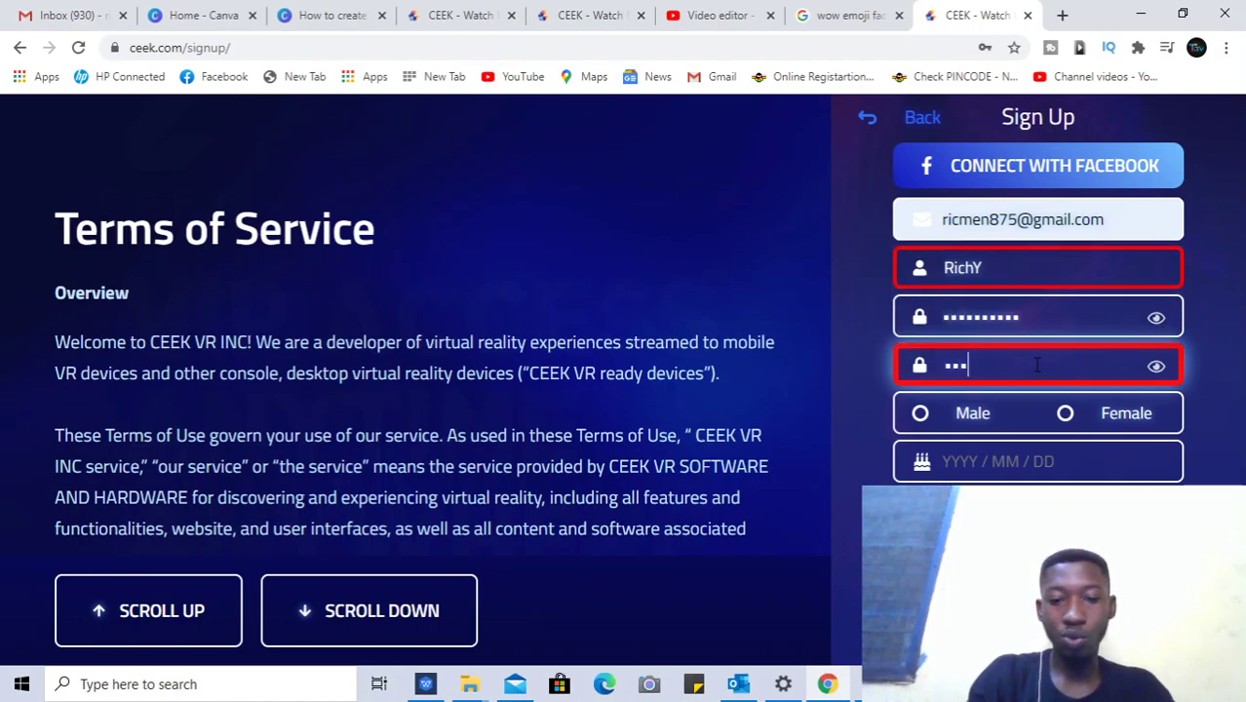
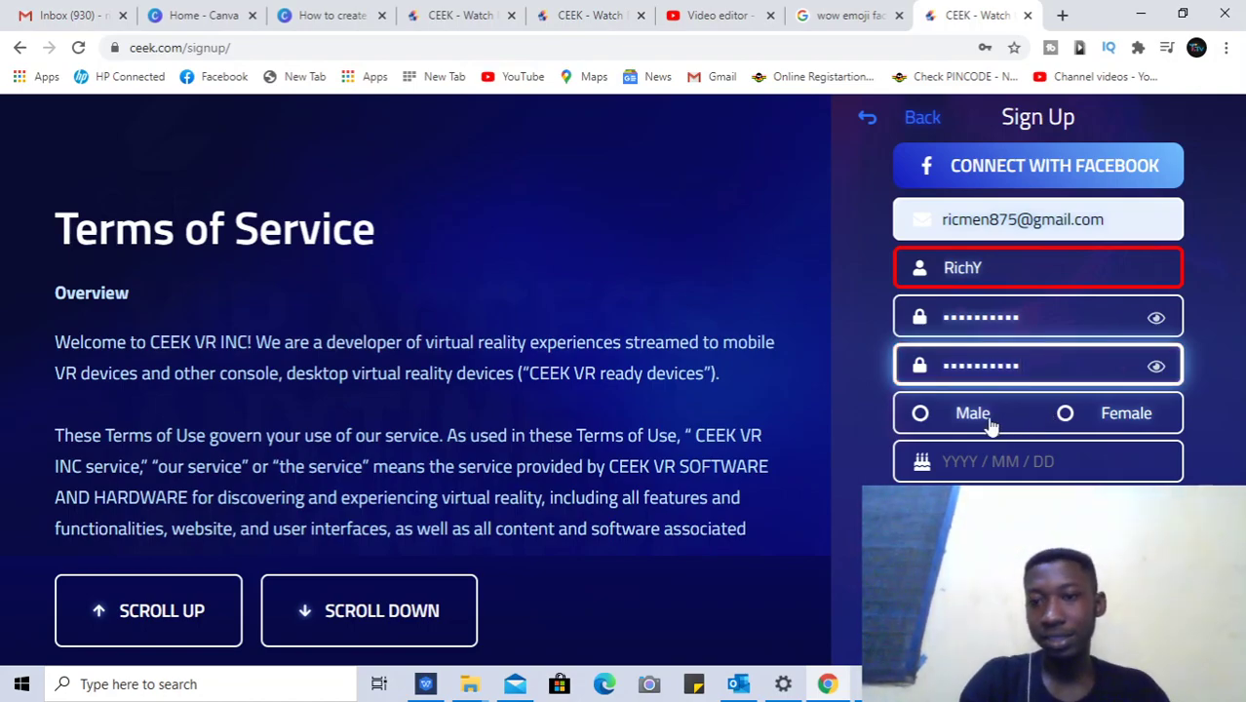
Choose Male as gender and step the date of birth down toward 2001/06/15.
{"action": "left_click", "coordinate": [921, 414]}
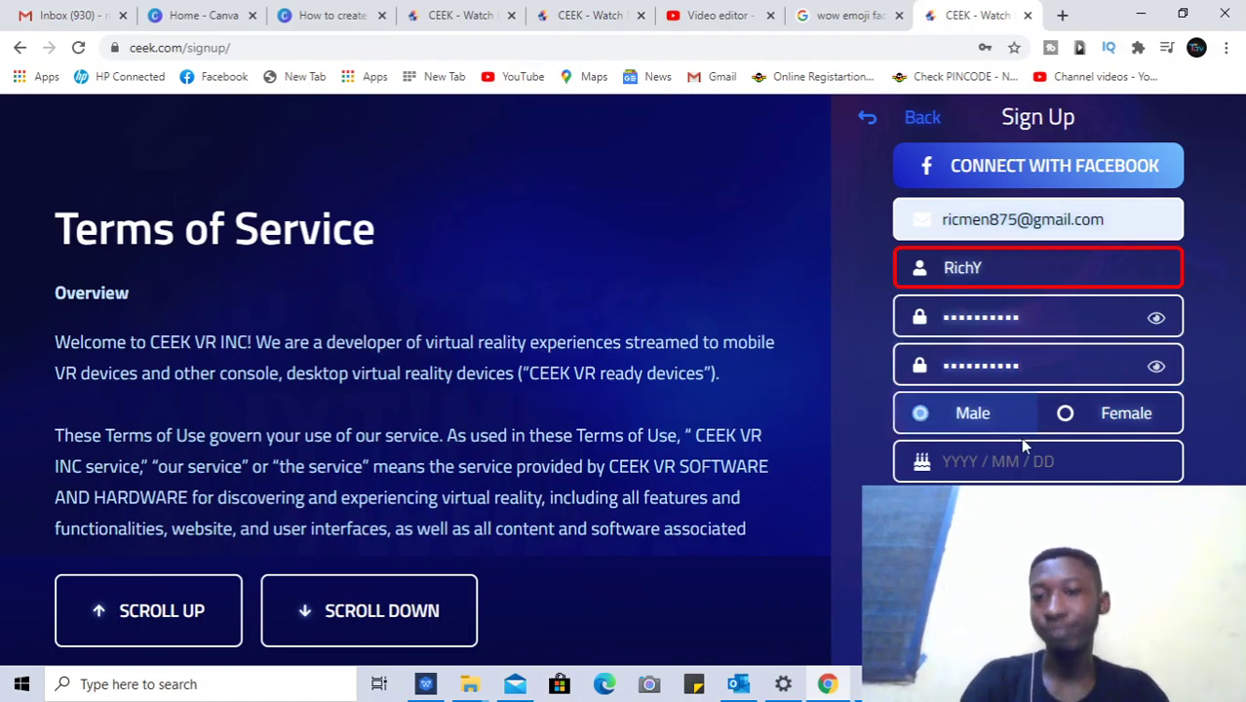
{"action": "left_click", "coordinate": [1023, 469]}
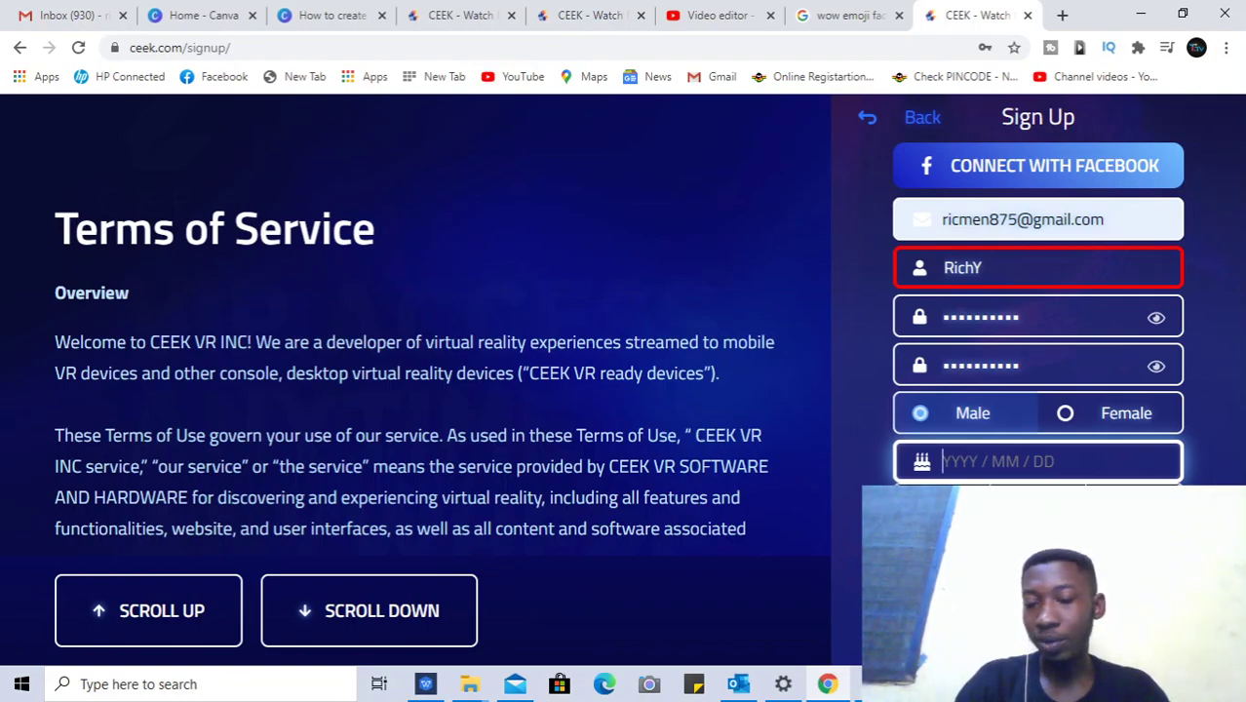
{"action": "type", "text": "2019 / 08 / 16"}
{"action": "key", "text": "Down"}
{"action": "key", "text": "Down"}
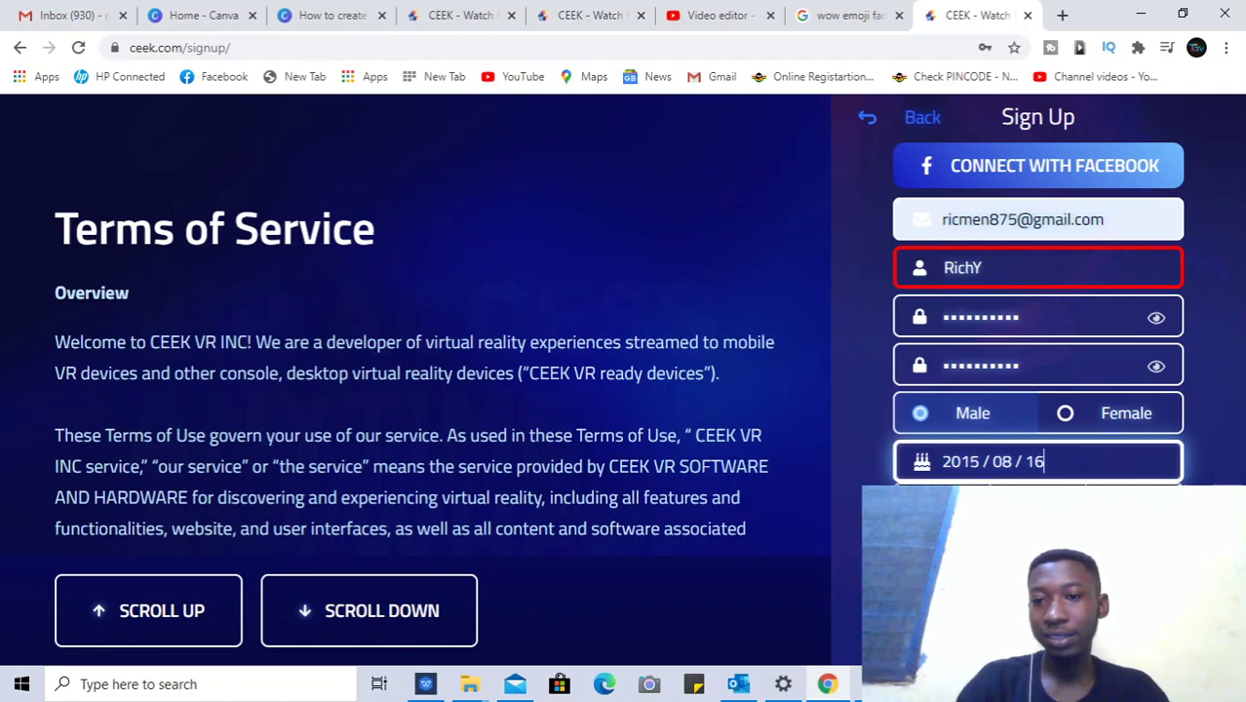
{"action": "key", "text": "Down"}
{"action": "key", "text": "Down"}
{"action": "key", "text": "Down"}
{"action": "key", "text": "Down"}
{"action": "key", "text": "Down"}
{"action": "key", "text": "Down"}
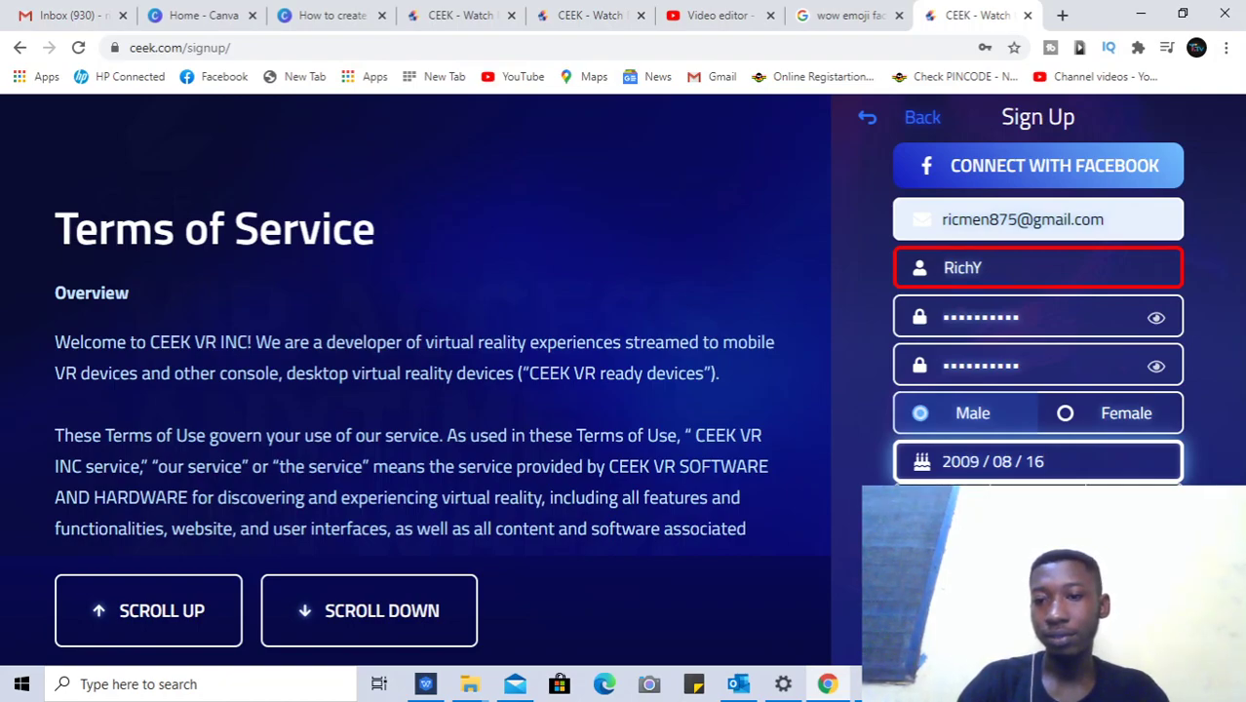
{"action": "key", "text": "Down"}
{"action": "key", "text": "Down"}
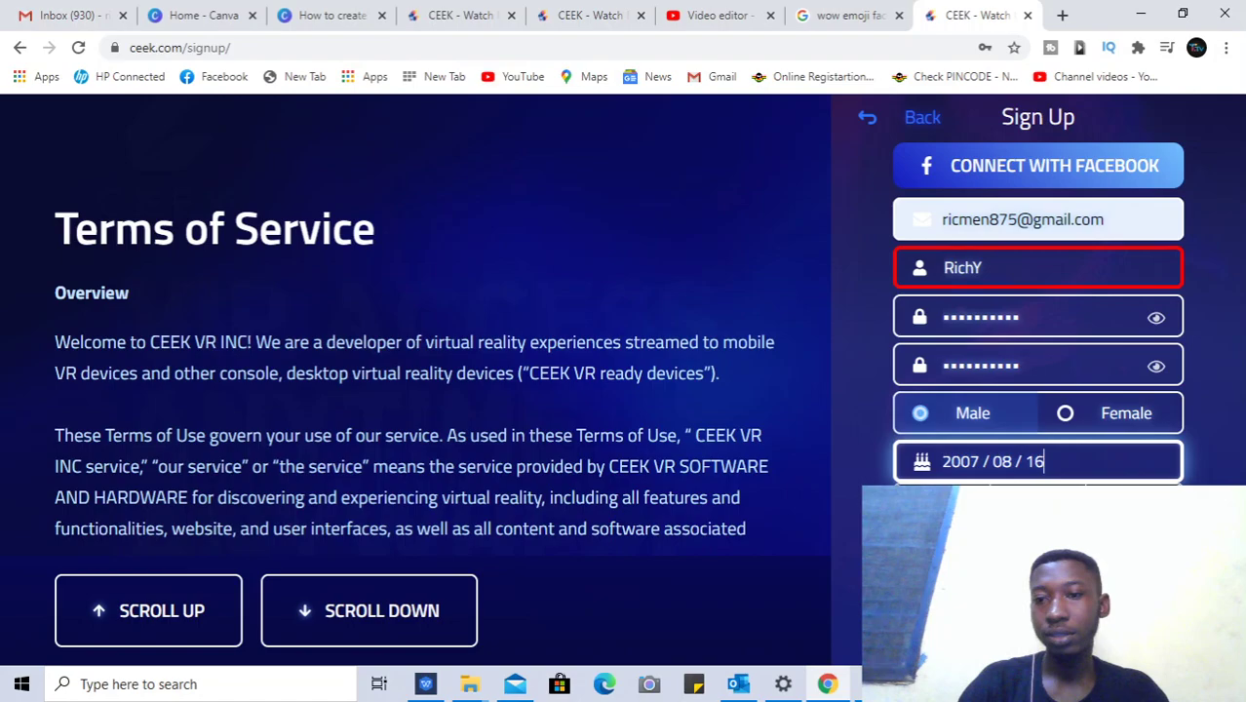
{"action": "key", "text": "Down"}
{"action": "key", "text": "Down"}
{"action": "key", "text": "Down"}
{"action": "key", "text": "Down"}
{"action": "key", "text": "Down"}
{"action": "key", "text": "Down"}
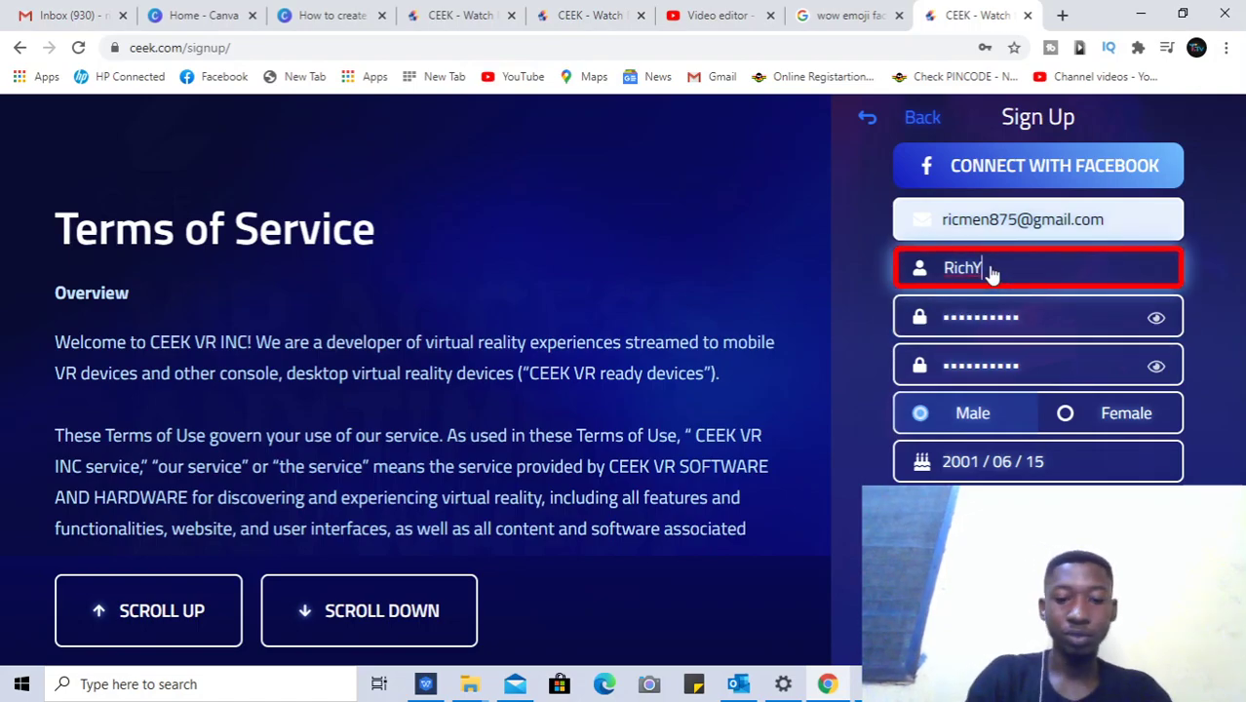
Finish the username, submit the form, fix a digit in the email, and switch to Gmail.
{"action": "type", "text": "mmy"}
{"action": "key", "text": "Return"}
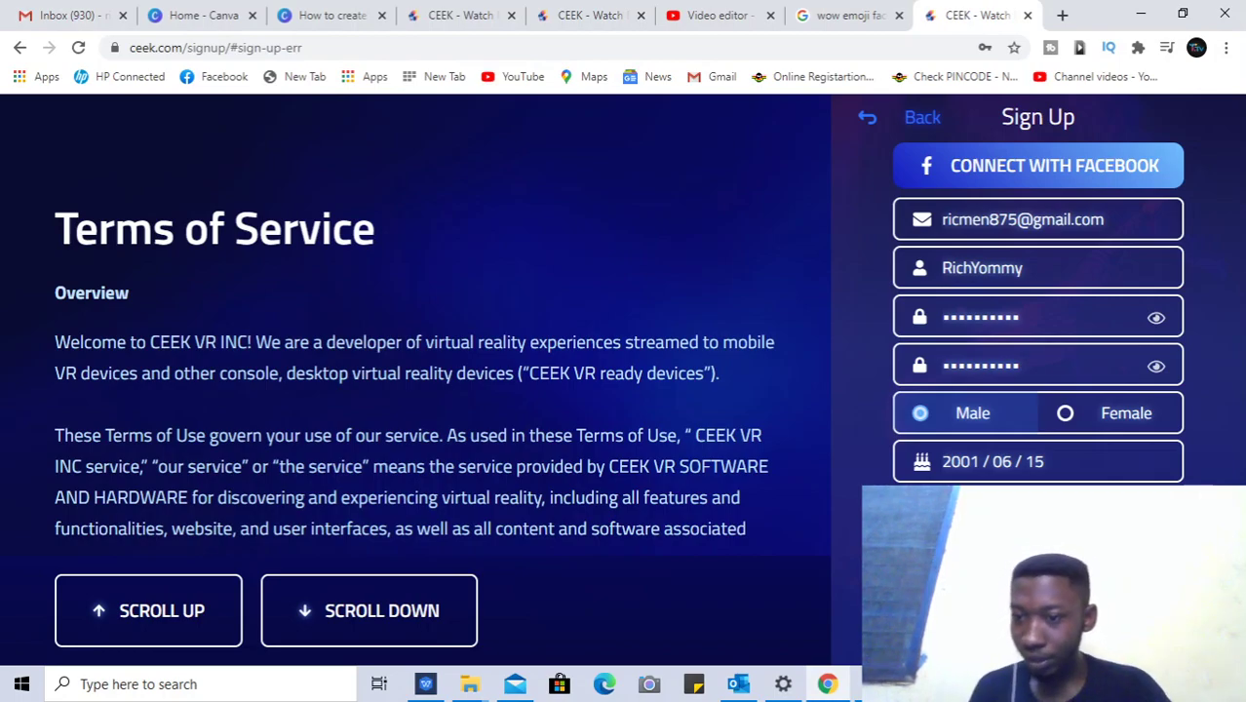
{"action": "left_click", "coordinate": [992, 220]}
{"action": "key", "text": "BackSpace"}
{"action": "type", "text": "3"}
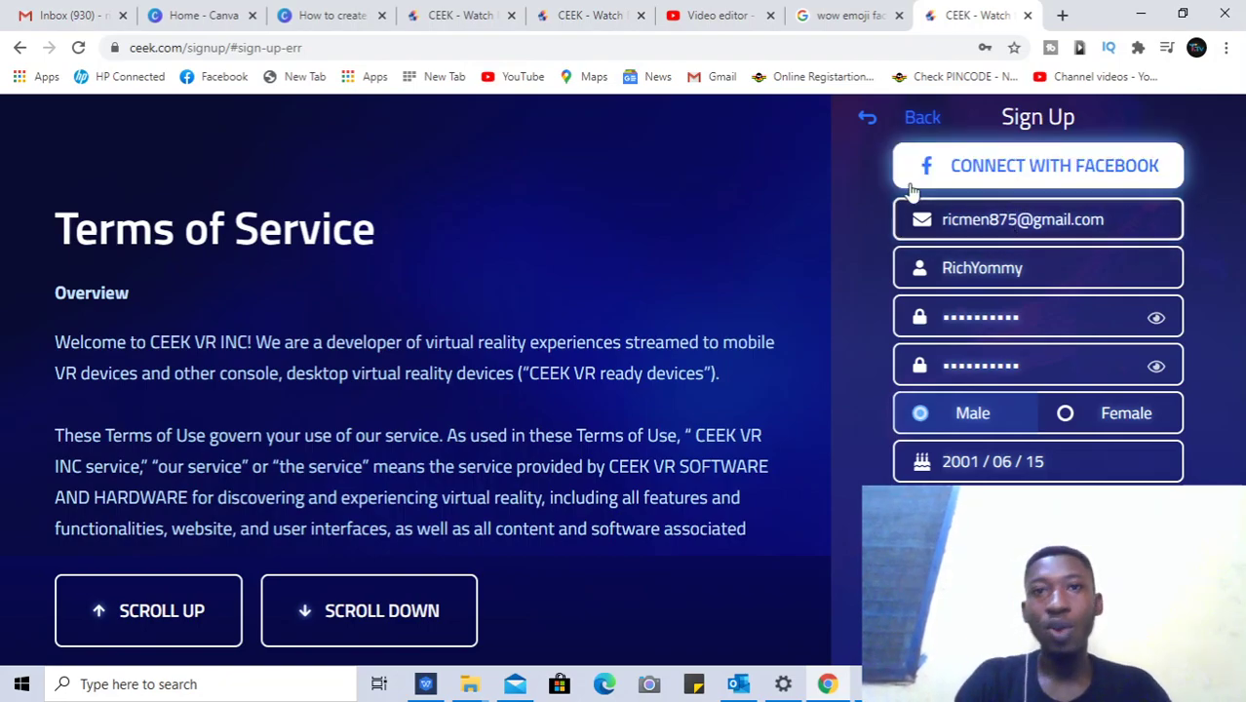
{"action": "left_click", "coordinate": [106, 24]}
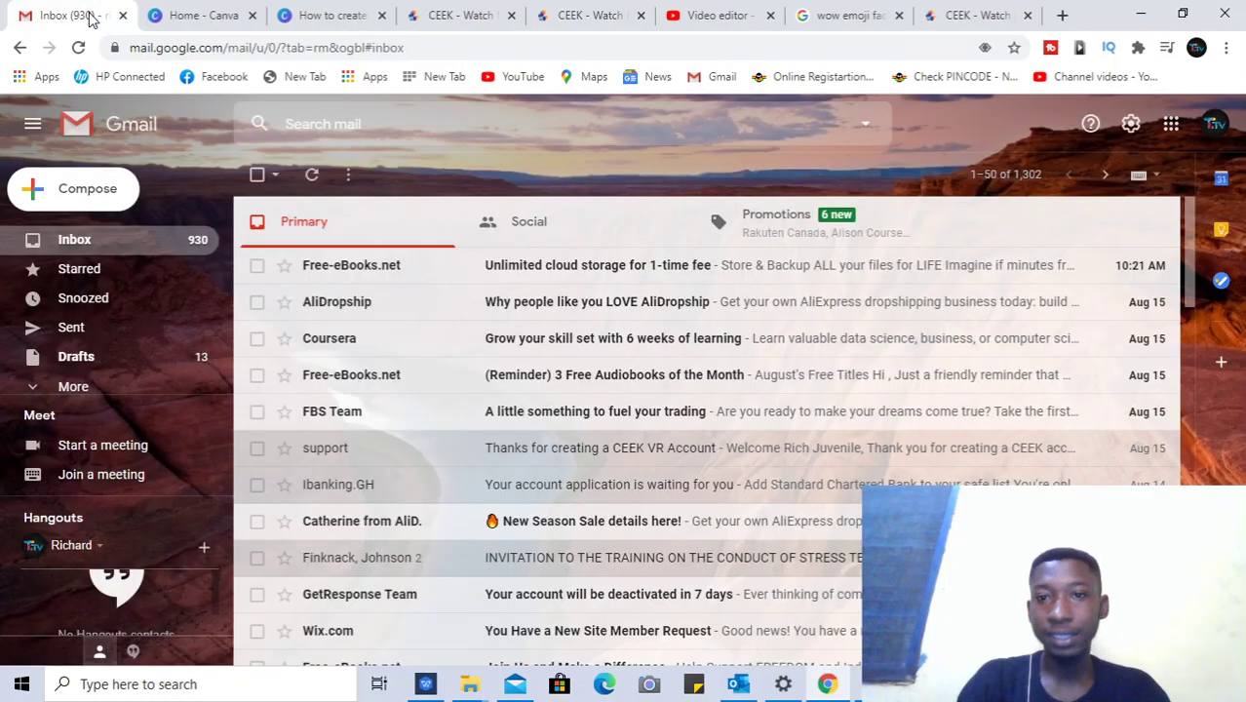
Check the signed-in Google accounts from Gmail's avatar menu, then return to the CEEK tab.
{"action": "left_click", "coordinate": [1209, 135]}
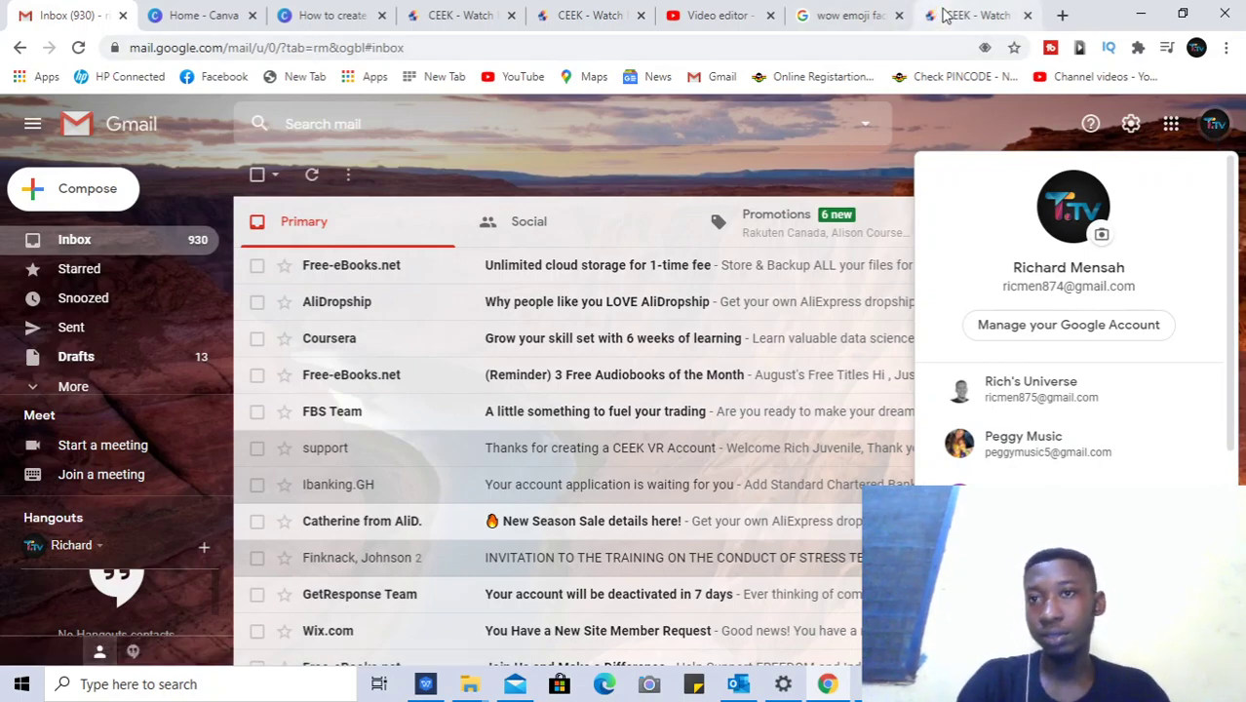
{"action": "left_click", "coordinate": [975, 15]}
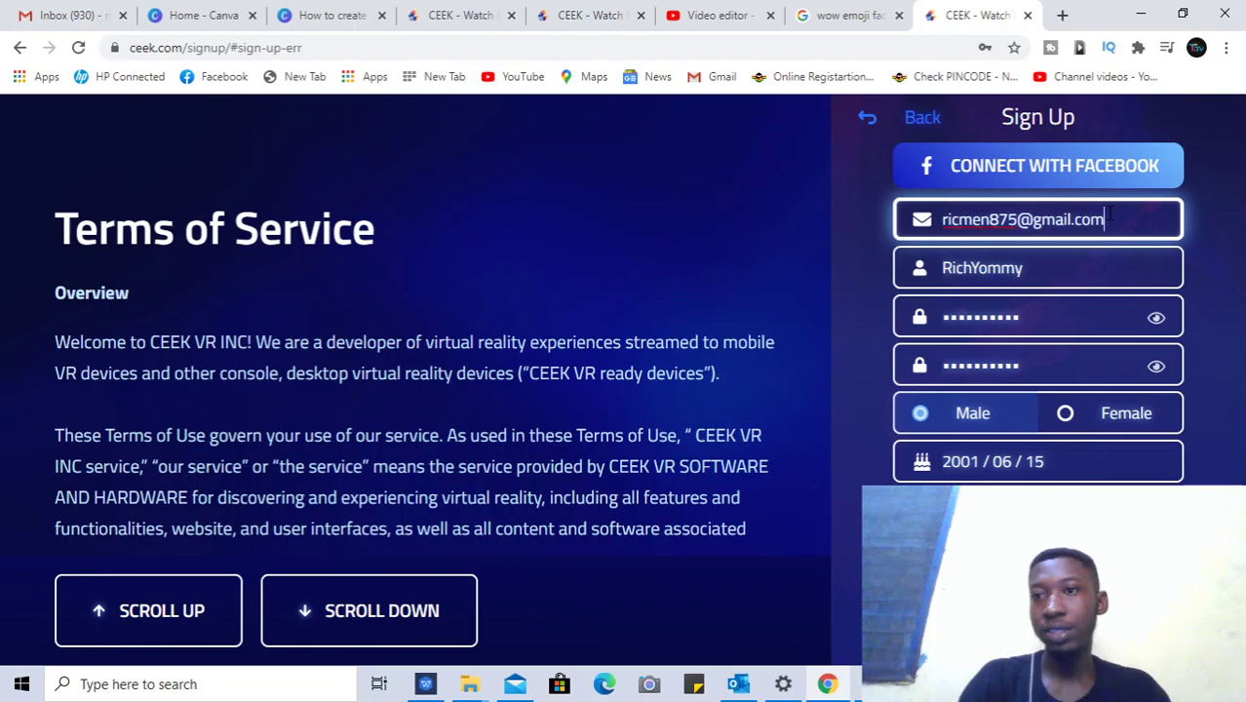
Replace the email with the Gmail address, submit the sign-up, and save the login in Chrome.
{"action": "key", "text": "BackSpace"}
{"action": "key", "text": "BackSpace"}
{"action": "key", "text": "BackSpace"}
{"action": "key", "text": "BackSpace"}
{"action": "key", "text": "BackSpace"}
{"action": "key", "text": "BackSpace"}
{"action": "key", "text": "BackSpace"}
{"action": "key", "text": "BackSpace"}
{"action": "key", "text": "BackSpace"}
{"action": "key", "text": "BackSpace"}
{"action": "key", "text": "BackSpace"}
{"action": "key", "text": "BackSpace"}
{"action": "key", "text": "BackSpace"}
{"action": "key", "text": "BackSpace"}
{"action": "key", "text": "BackSpace"}
{"action": "key", "text": "BackSpace"}
{"action": "key", "text": "BackSpace"}
{"action": "key", "text": "BackSpace"}
{"action": "key", "text": "BackSpace"}
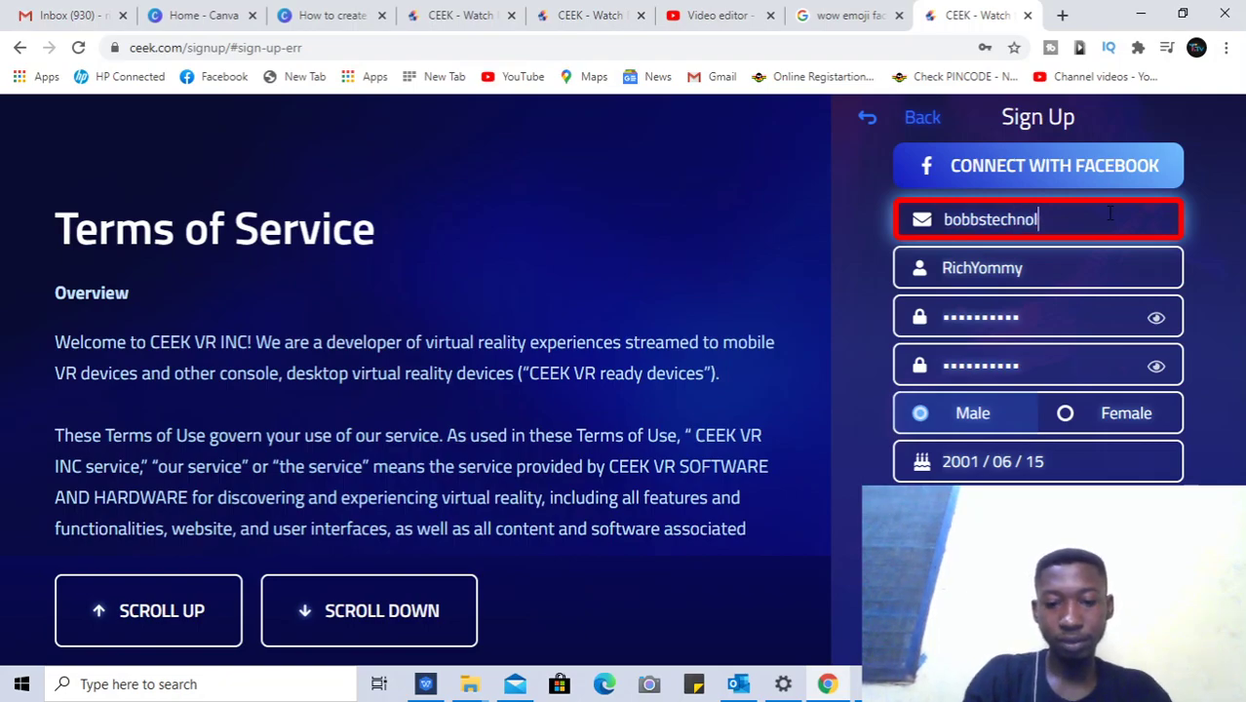
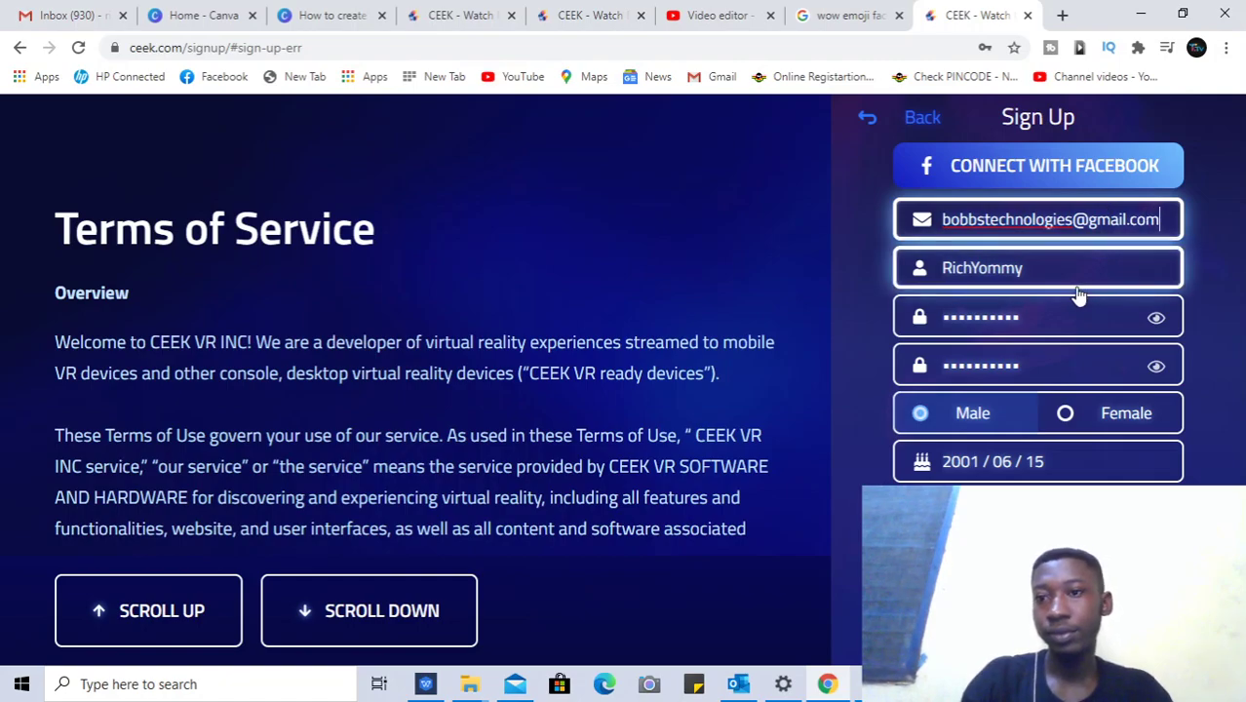
{"action": "key", "text": "Return"}
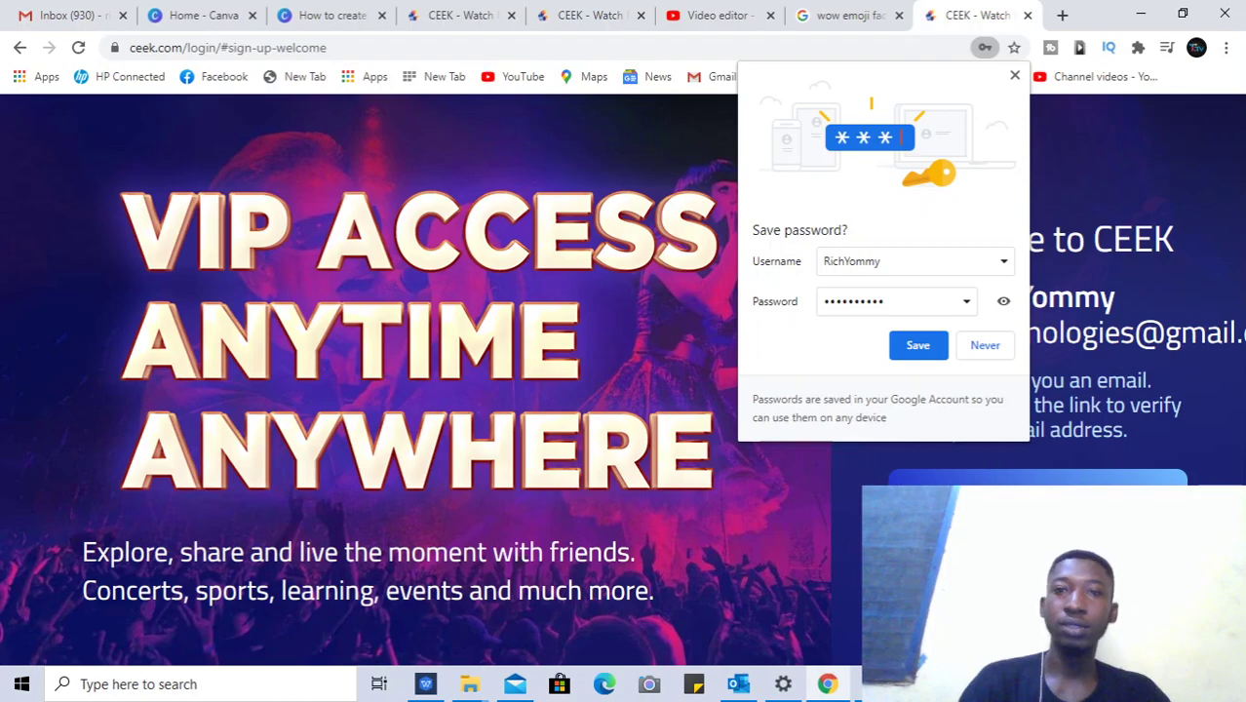
{"action": "left_click", "coordinate": [937, 343]}
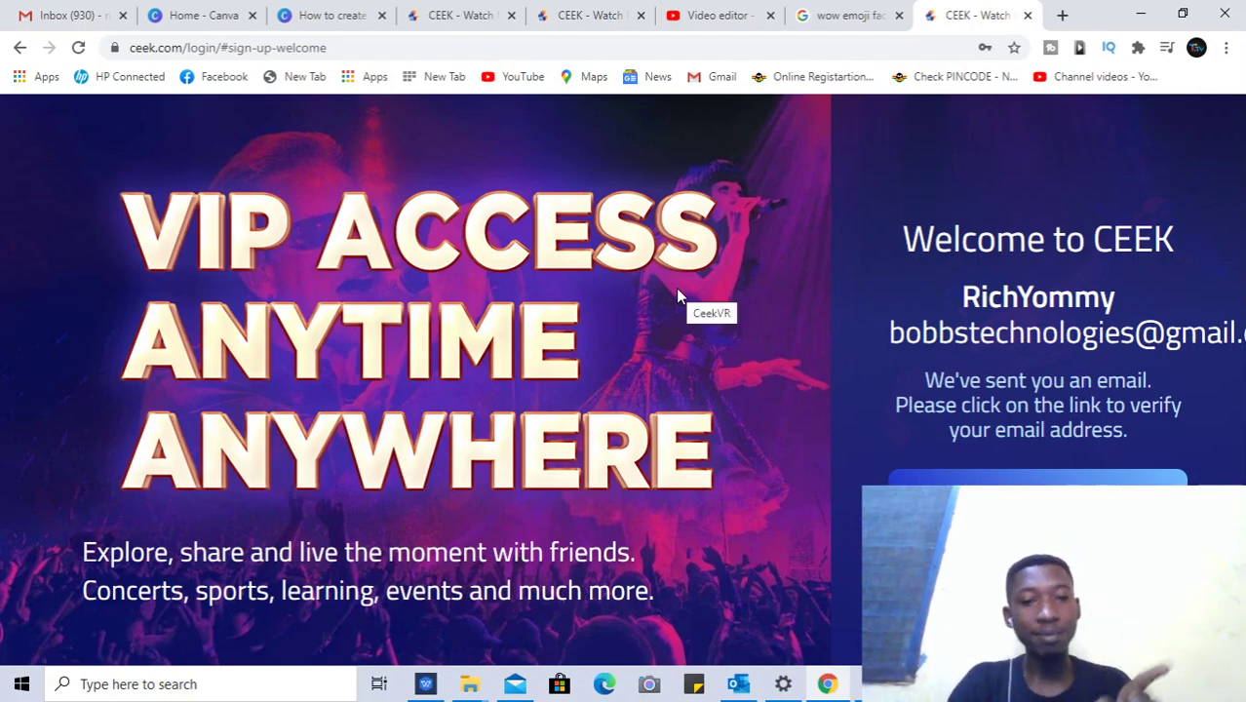
In the second Gmail account's inbox, open CEEK's confirmation email and follow its activation link.
{"action": "left_click", "coordinate": [91, 18]}
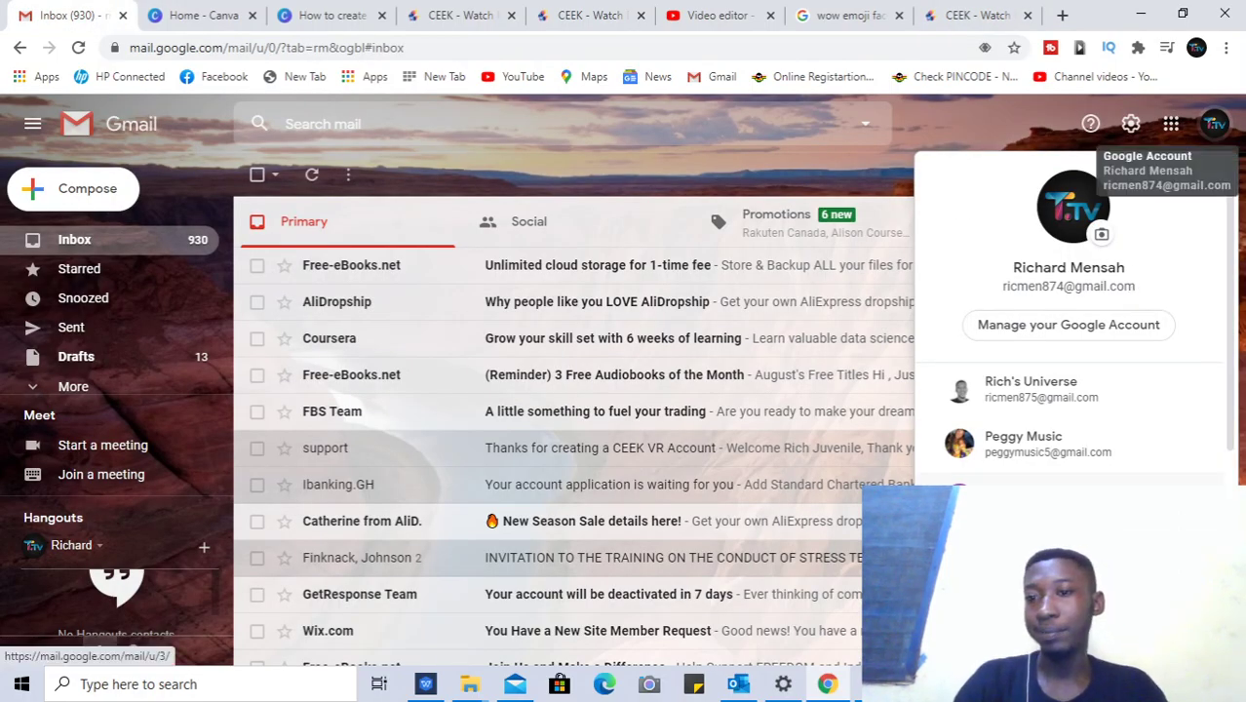
{"action": "left_click", "coordinate": [1159, 395]}
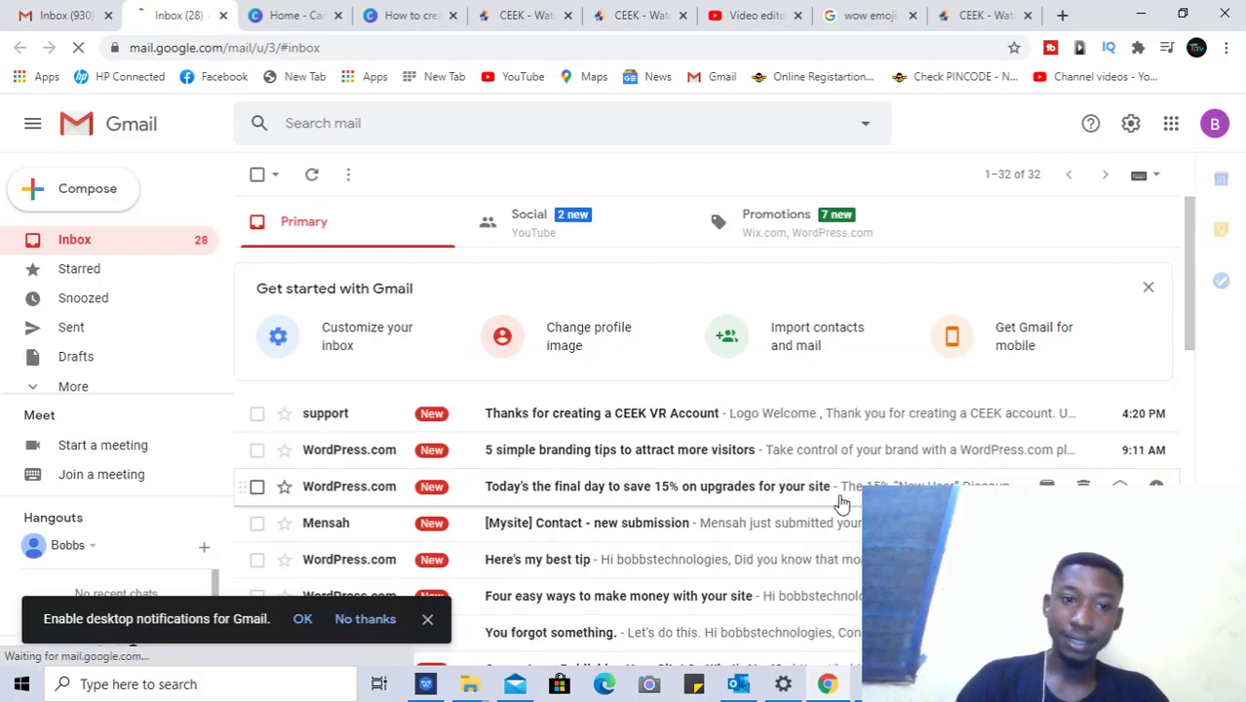
{"action": "left_click", "coordinate": [726, 413]}
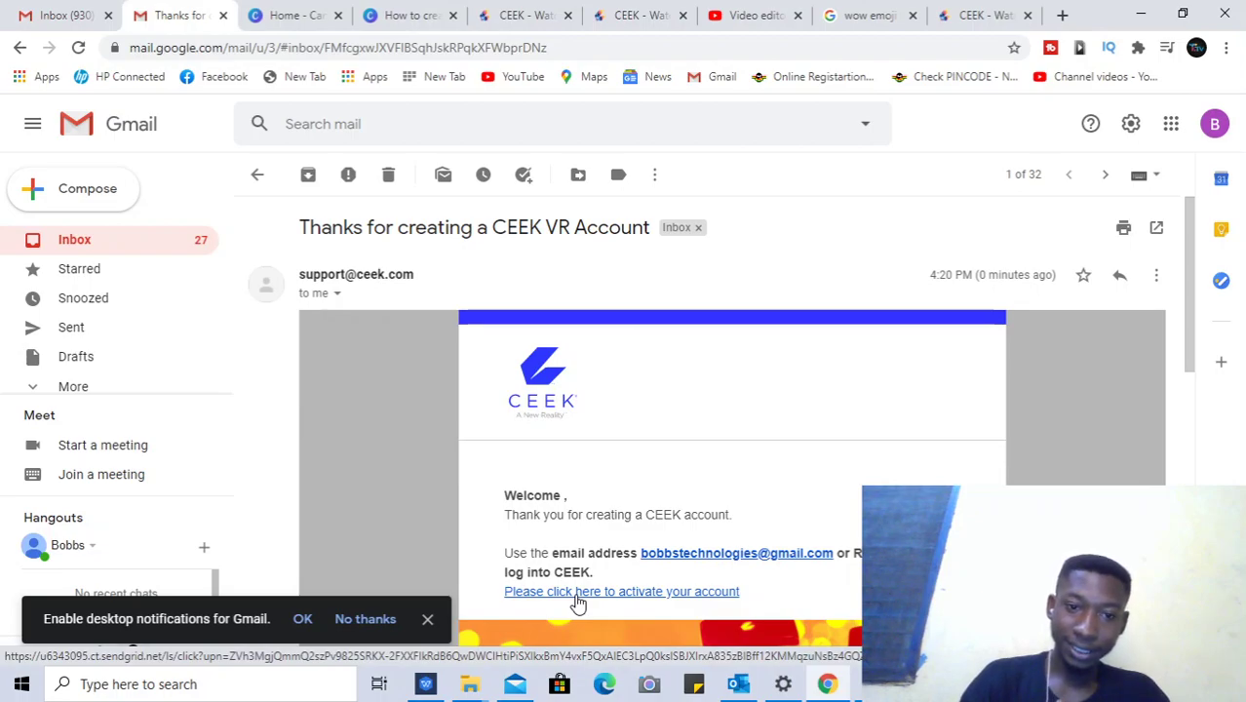
{"action": "left_click", "coordinate": [577, 592]}
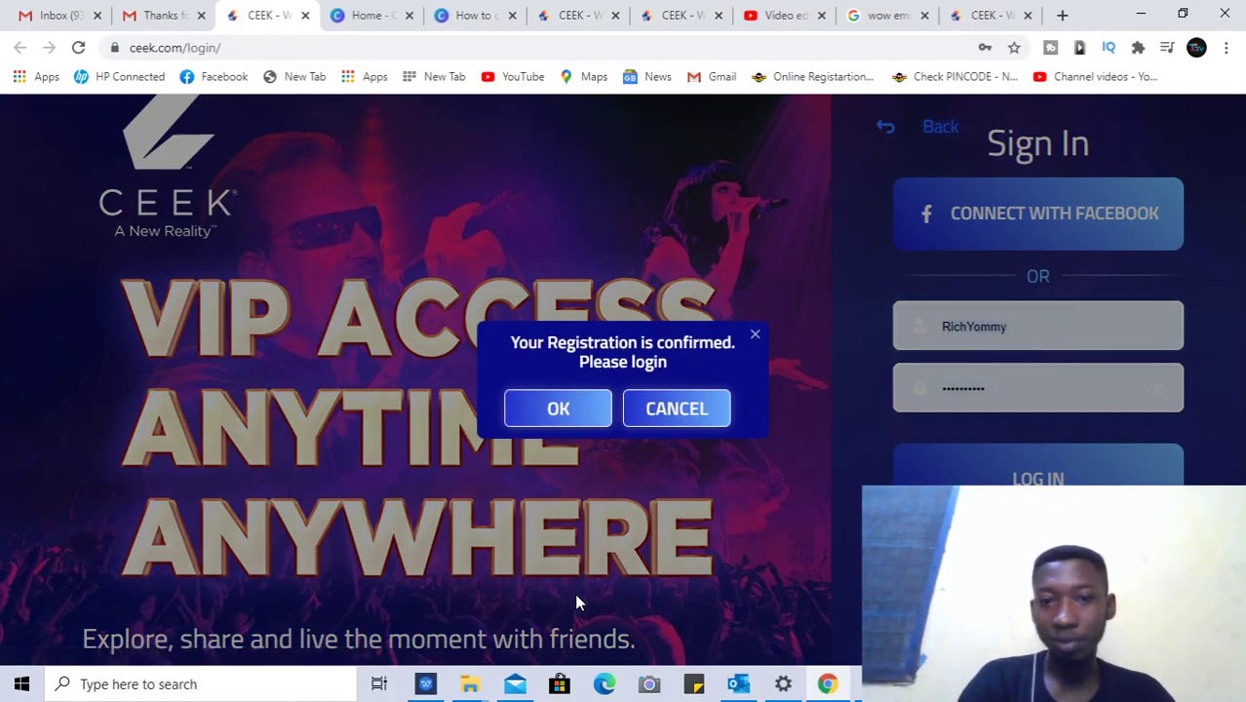
Dismiss the registration-confirmed dialog and log in with the autofilled credentials.
{"action": "left_click", "coordinate": [553, 415]}
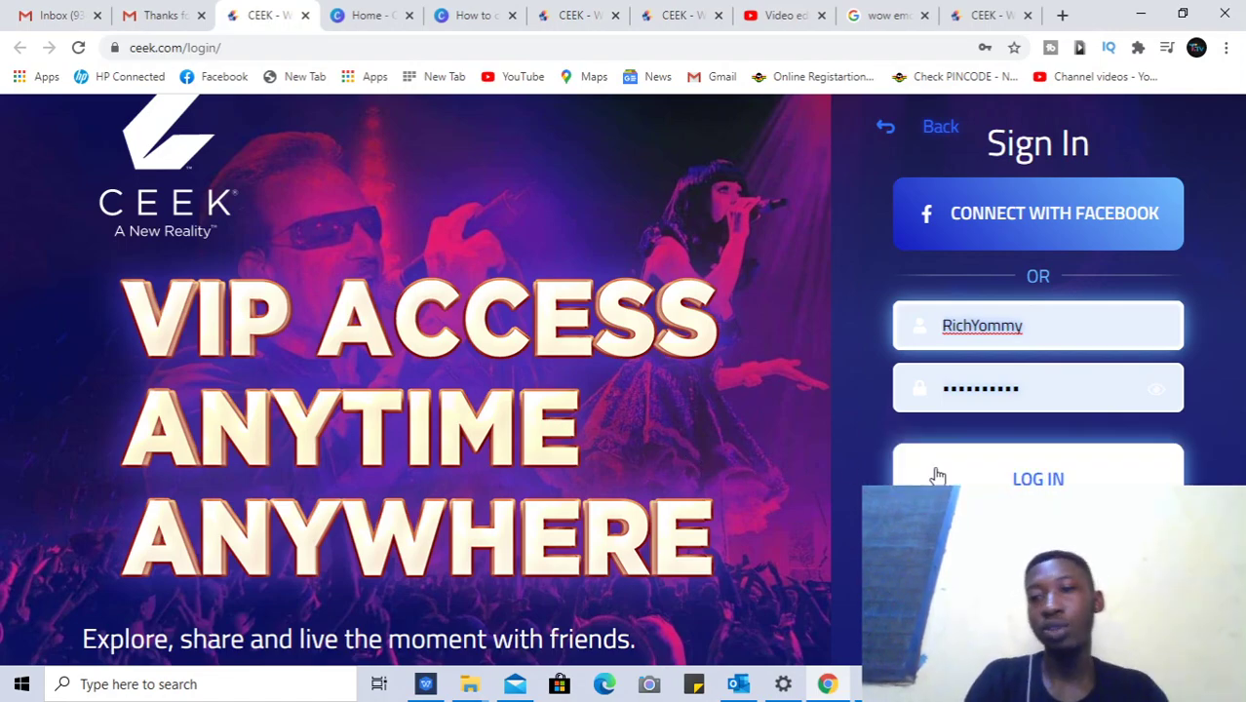
{"action": "left_click", "coordinate": [972, 477]}
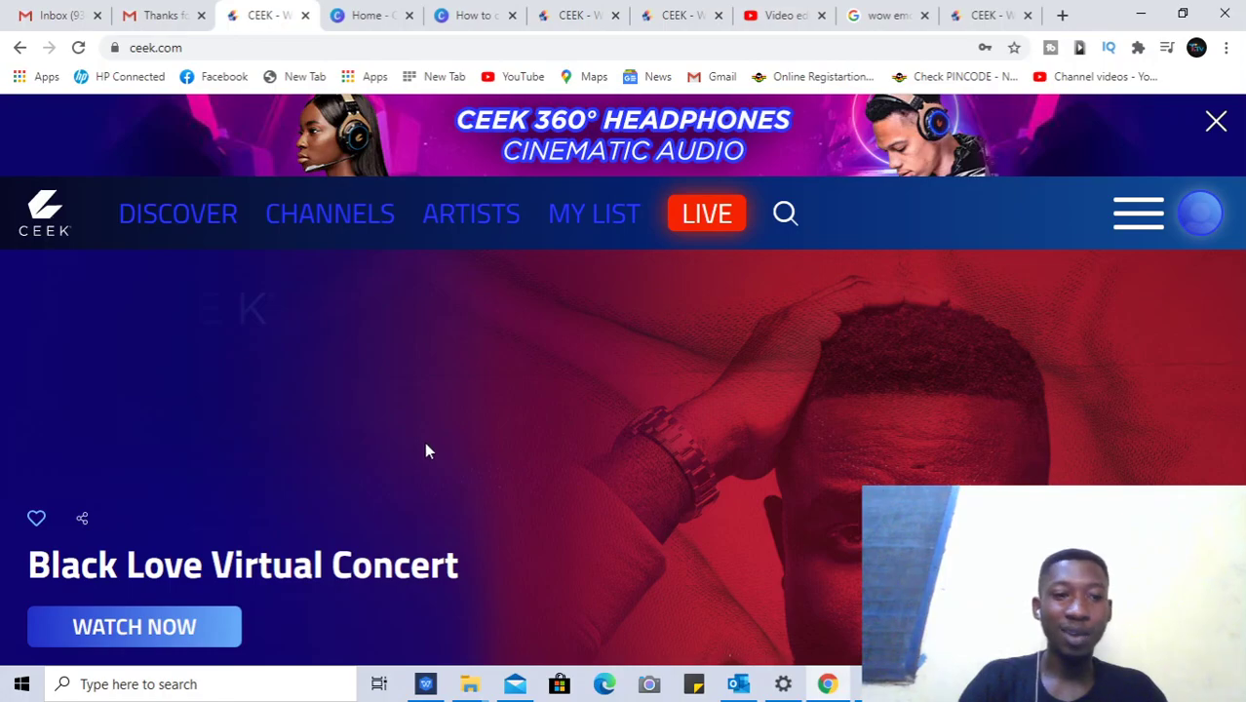
Open the Dwyane Wade and Jamie Foxx Live program, then the LIVE events page.
{"action": "scroll", "coordinate": [424, 448], "scroll_direction": "down", "scroll_amount": 3}
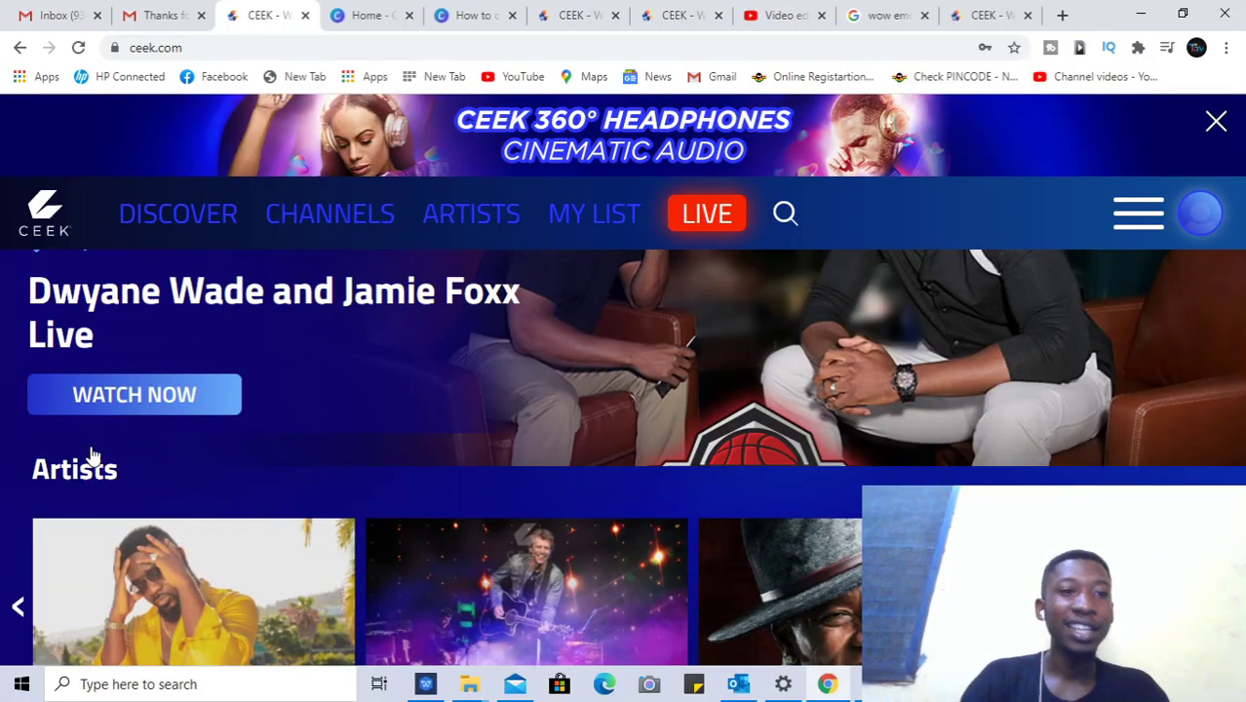
{"action": "left_click", "coordinate": [144, 393]}
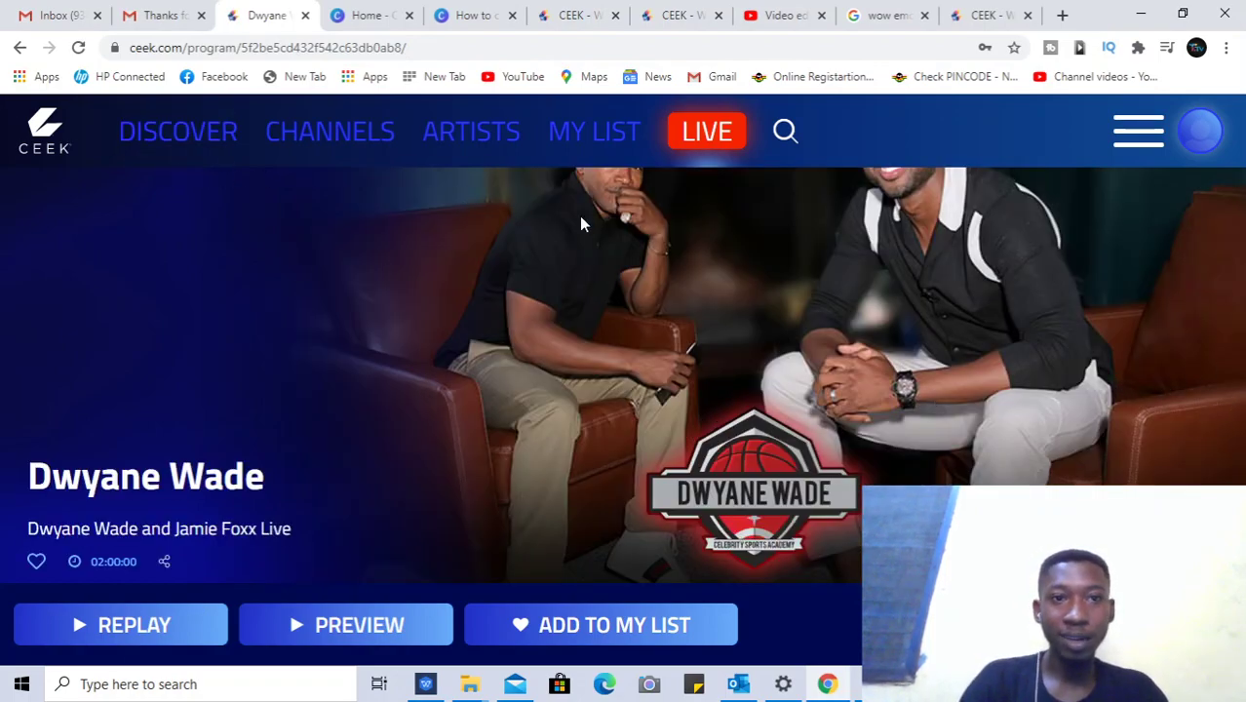
{"action": "left_click", "coordinate": [707, 131]}
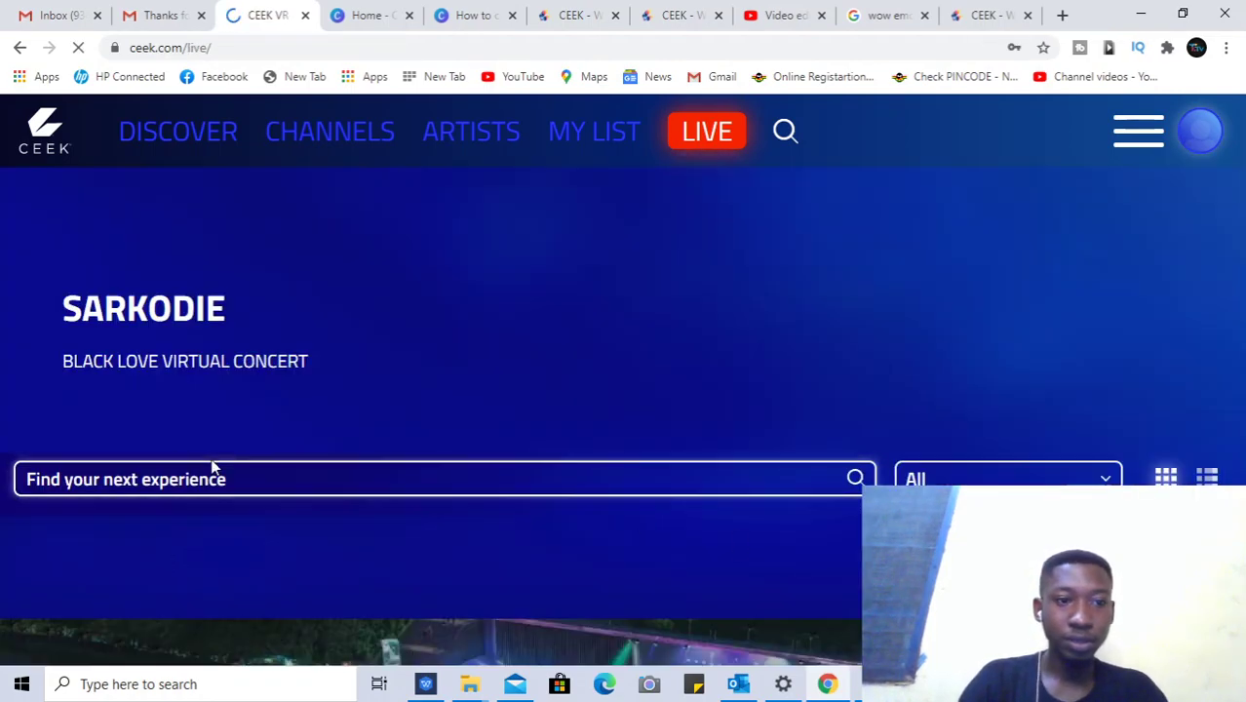
Open the SARKODIE Black Love concert page and read its description below the 2h 7m countdown.
{"action": "left_click", "coordinate": [185, 312]}
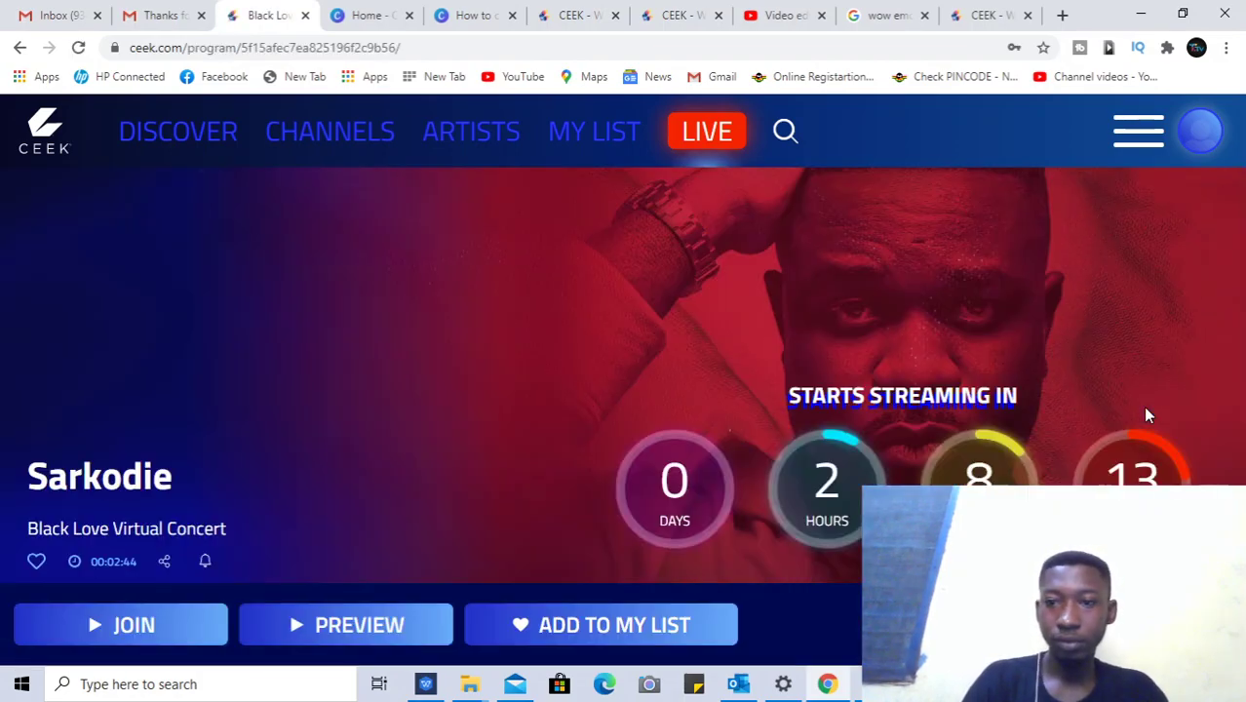
{"action": "scroll", "coordinate": [1146, 414], "scroll_direction": "down", "scroll_amount": 1}
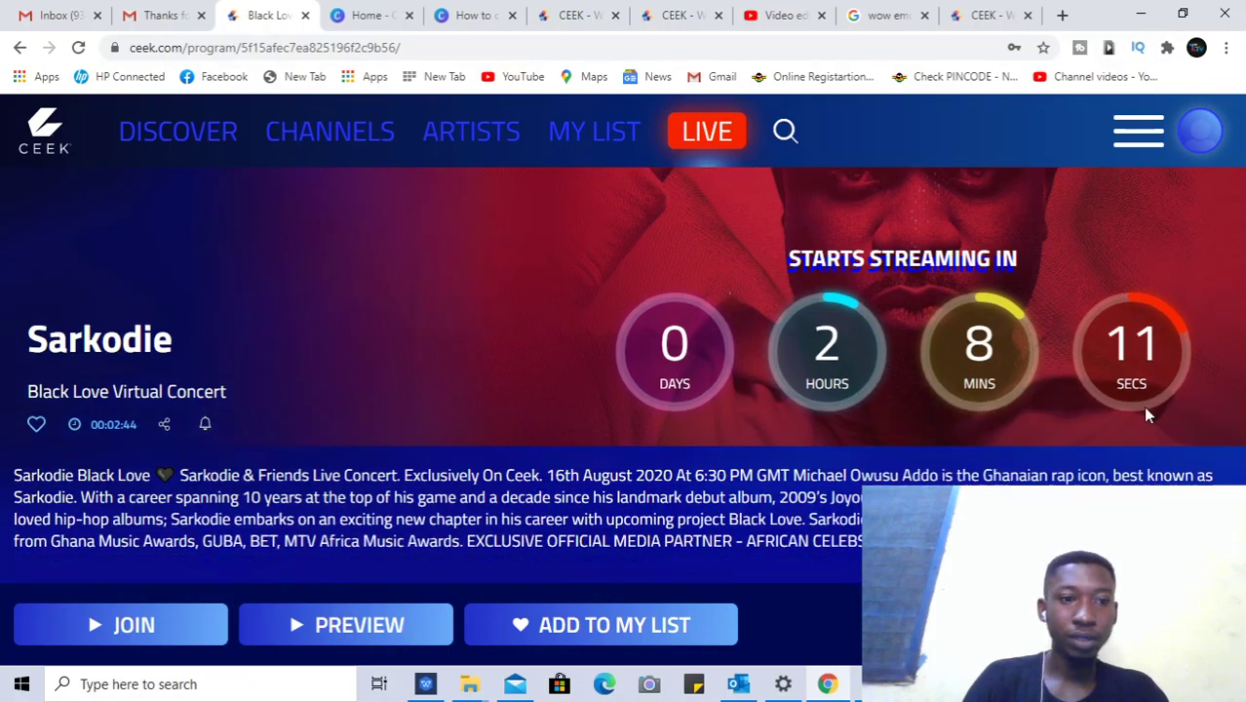
{"action": "scroll", "coordinate": [1145, 414], "scroll_direction": "up", "scroll_amount": 1}
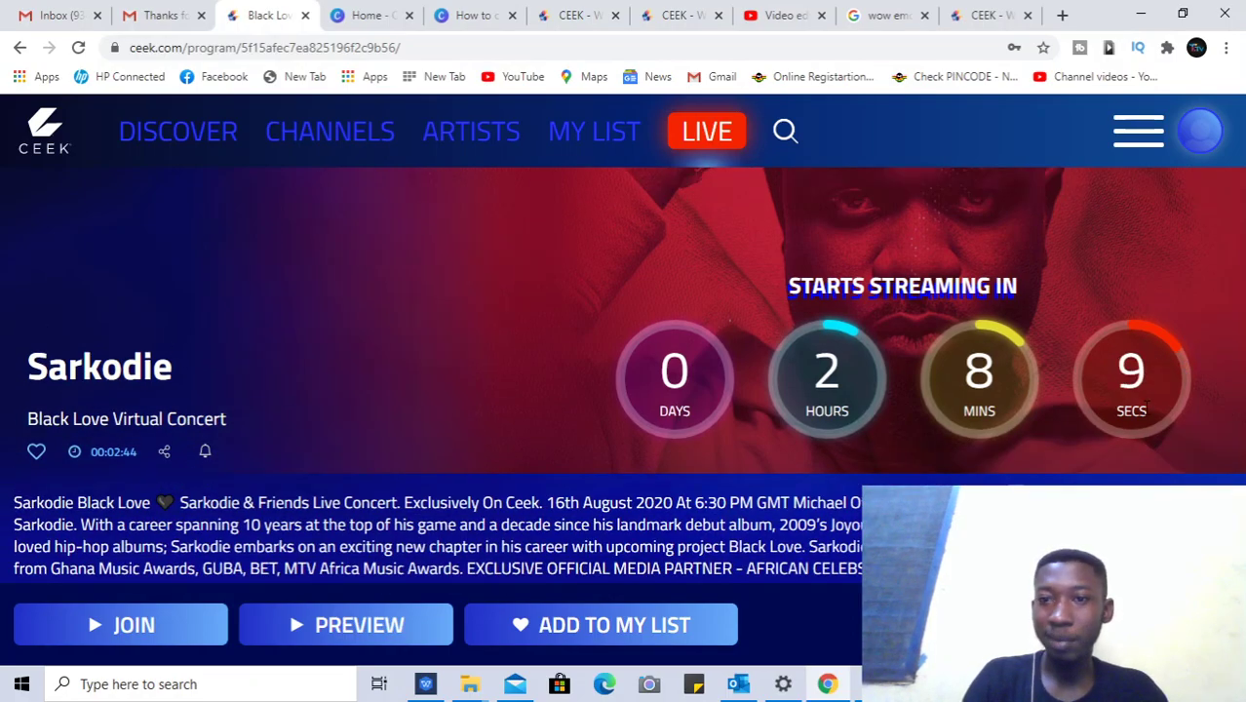
{"action": "scroll", "coordinate": [1146, 408], "scroll_direction": "up", "scroll_amount": 1}
{"action": "scroll", "coordinate": [1146, 407], "scroll_direction": "up", "scroll_amount": 1}
{"action": "scroll", "coordinate": [1145, 407], "scroll_direction": "down", "scroll_amount": 1}
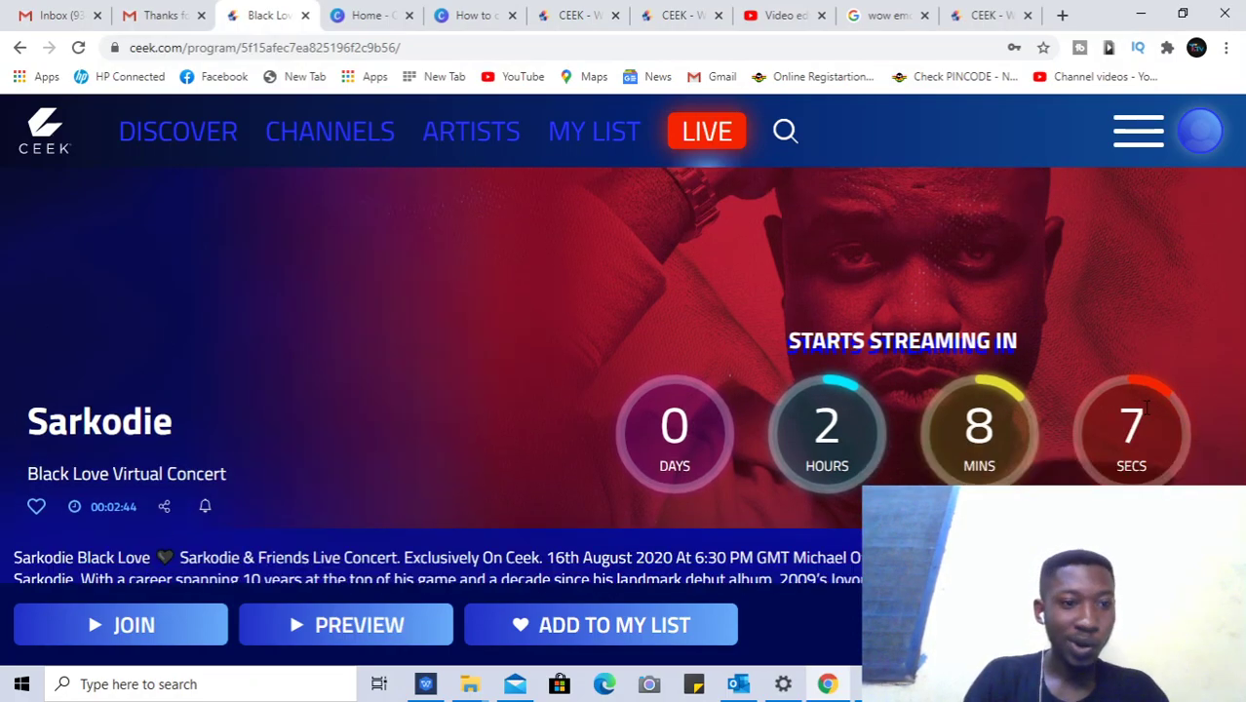
{"action": "scroll", "coordinate": [1145, 408], "scroll_direction": "down", "scroll_amount": 1}
{"action": "scroll", "coordinate": [1145, 407], "scroll_direction": "down", "scroll_amount": 1}
{"action": "scroll", "coordinate": [1143, 406], "scroll_direction": "down", "scroll_amount": 2}
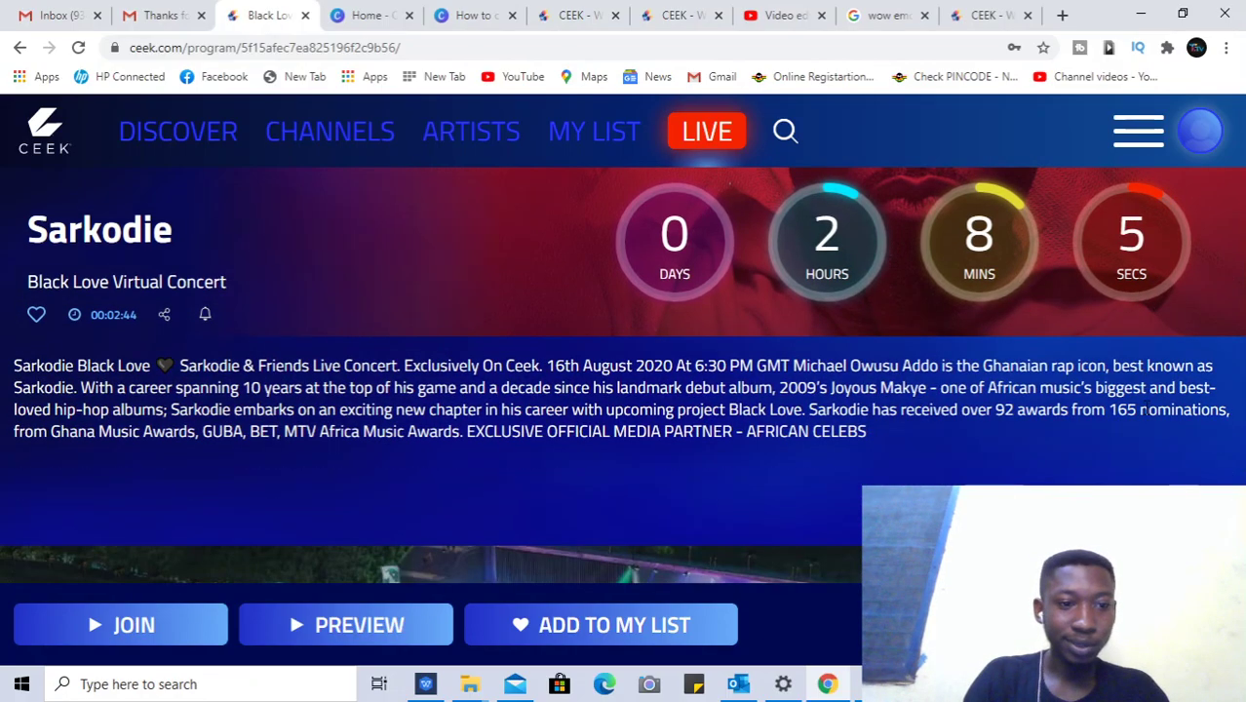
{"action": "scroll", "coordinate": [1142, 405], "scroll_direction": "down", "scroll_amount": 3}
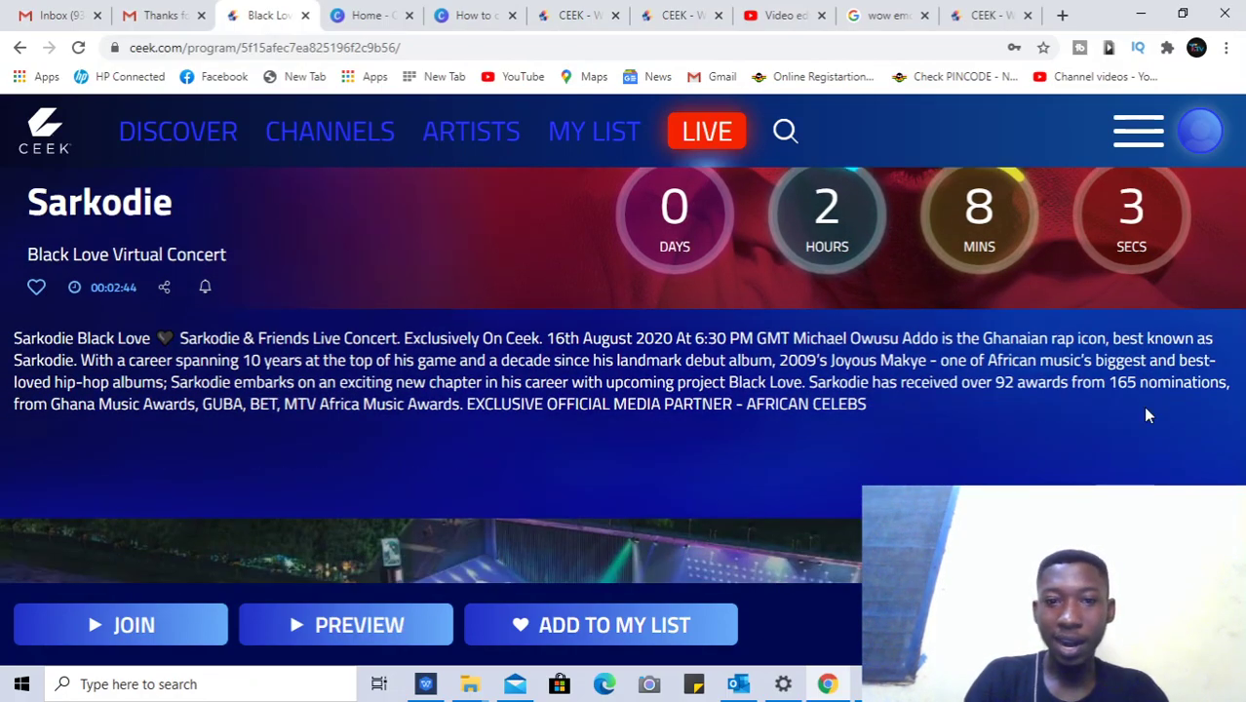
{"action": "scroll", "coordinate": [1146, 414], "scroll_direction": "down", "scroll_amount": 4}
{"action": "scroll", "coordinate": [1147, 414], "scroll_direction": "up", "scroll_amount": 7}
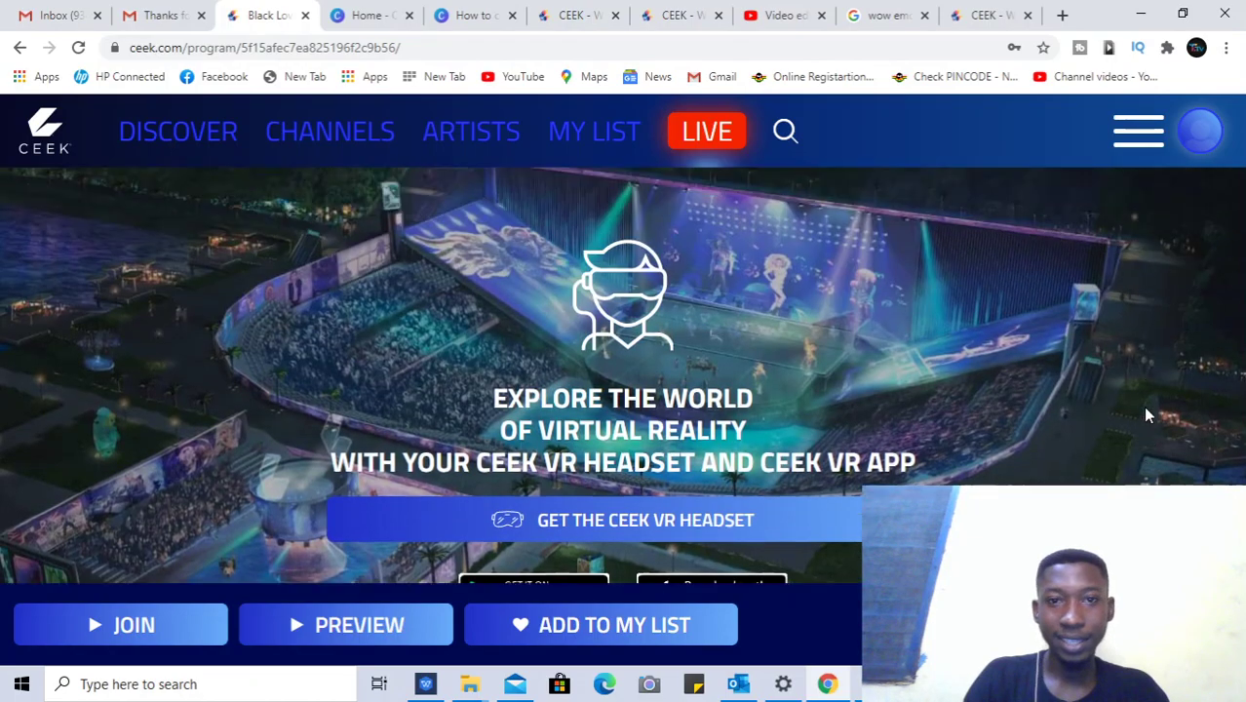
{"action": "scroll", "coordinate": [1144, 409], "scroll_direction": "up", "scroll_amount": 2}
{"action": "scroll", "coordinate": [1144, 409], "scroll_direction": "down", "scroll_amount": 1}
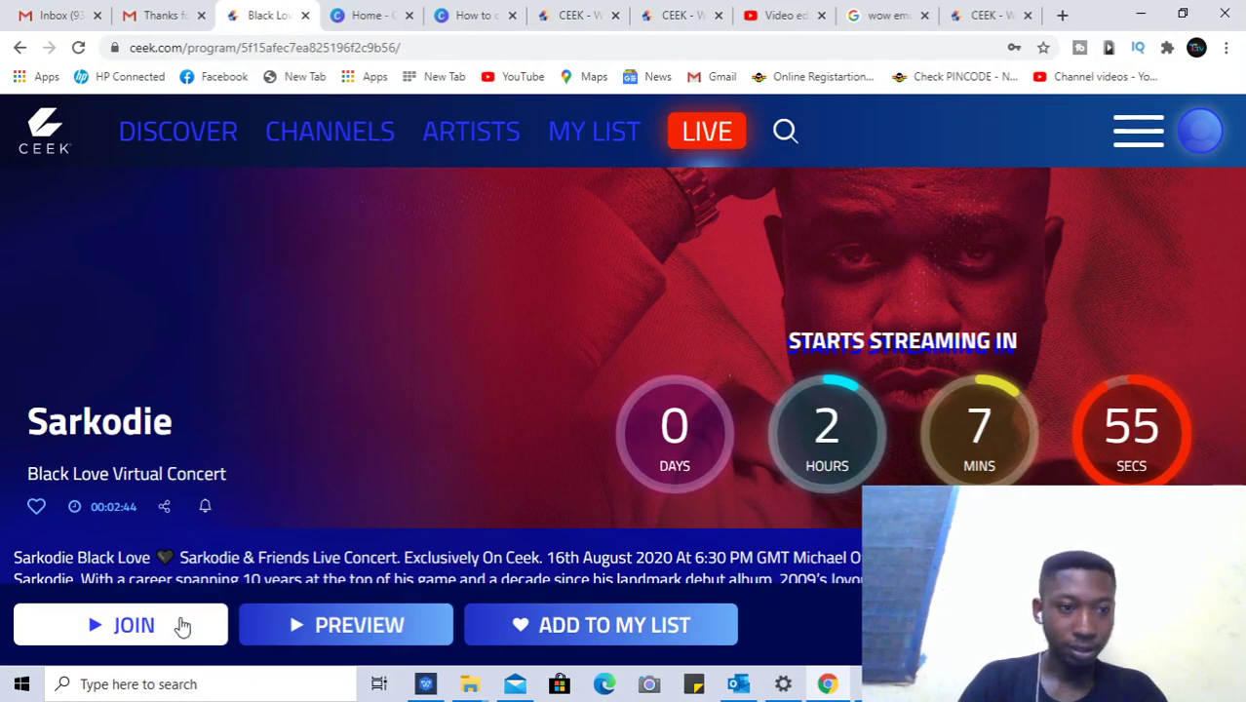
Join the concert waiting room and view the 45,185-person waiting count and Live Chat.
{"action": "left_click", "coordinate": [182, 625]}
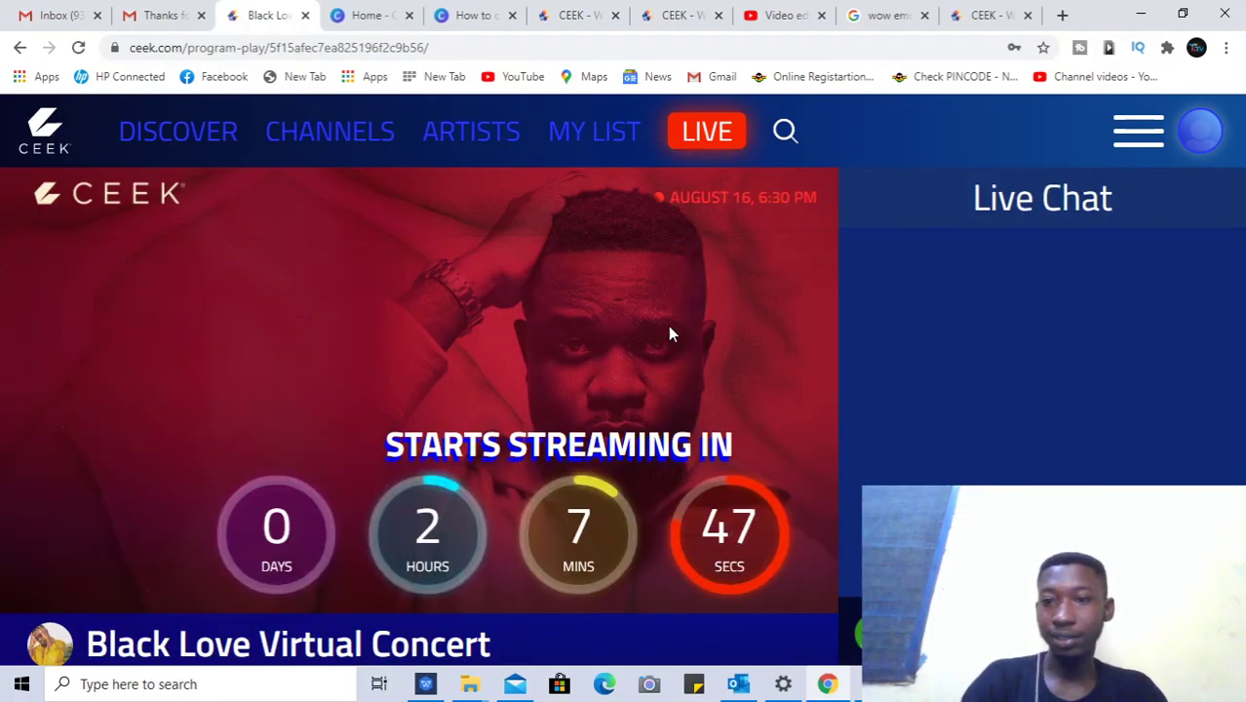
{"action": "scroll", "coordinate": [419, 390], "scroll_direction": "down", "scroll_amount": 1}
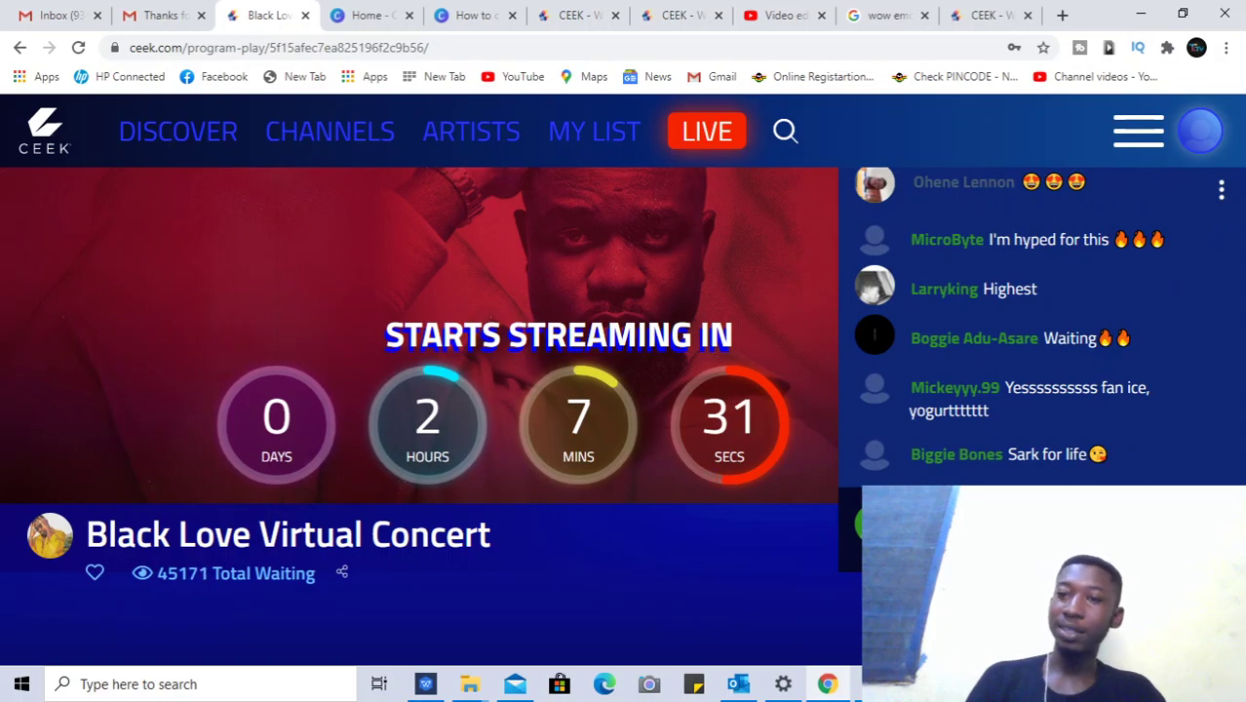
{"action": "scroll", "coordinate": [624, 419], "scroll_direction": "down", "scroll_amount": 2}
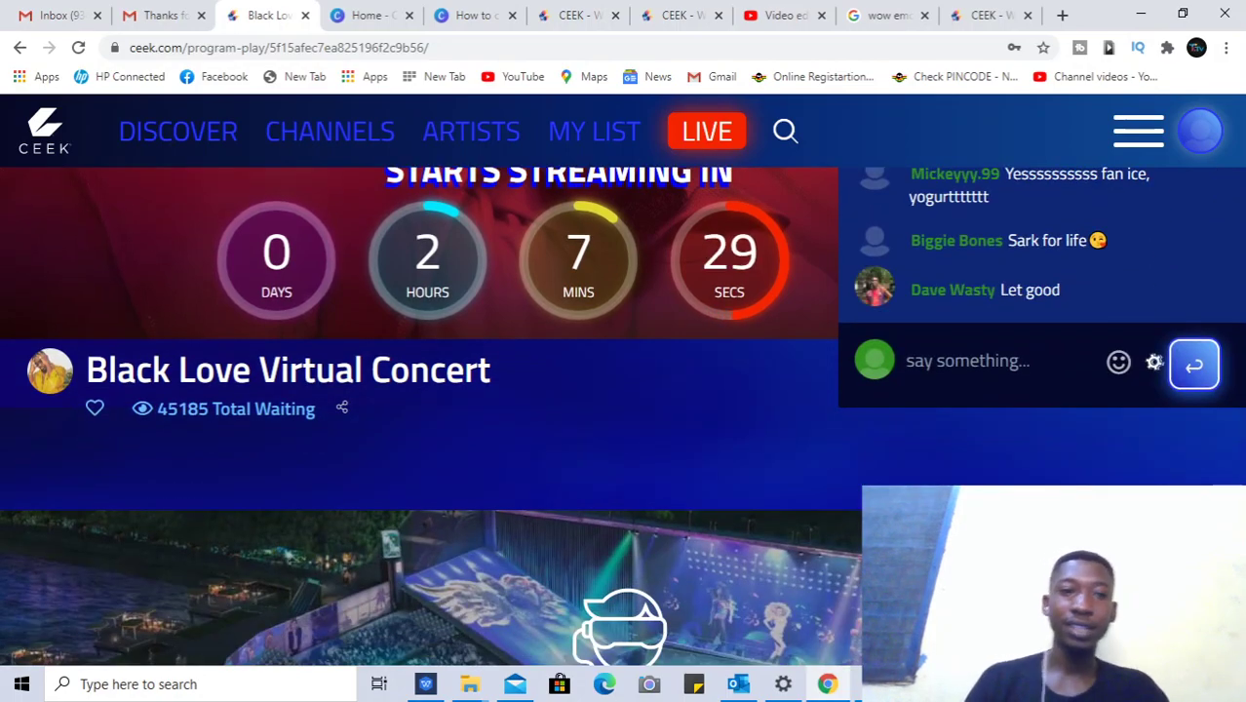